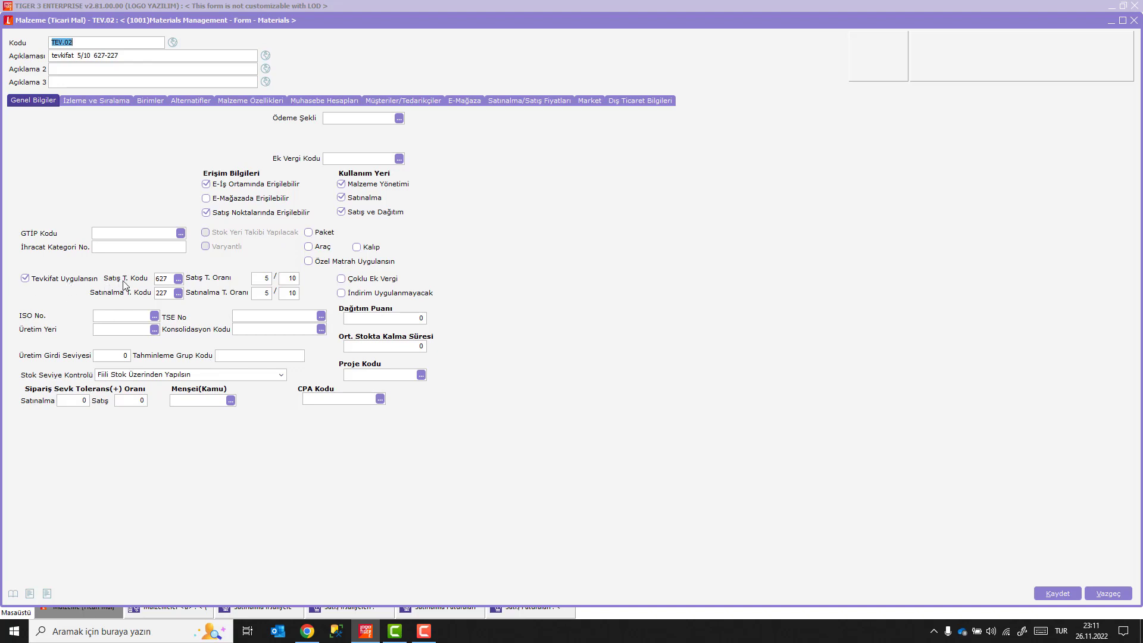
Examine the withholding codes available for the material's sales withholding code, then close the list without selecting one.
left_click(179, 280)
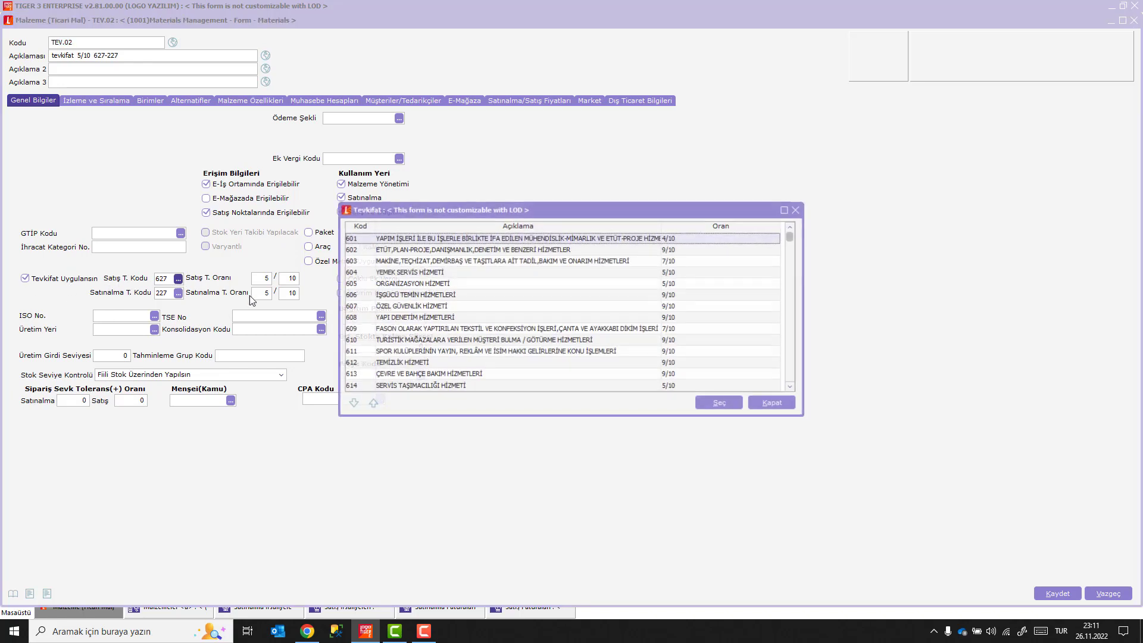
key("Down")
key("Down")
key("Down")
key("Down")
key("Down")
key("Down")
key("Down")
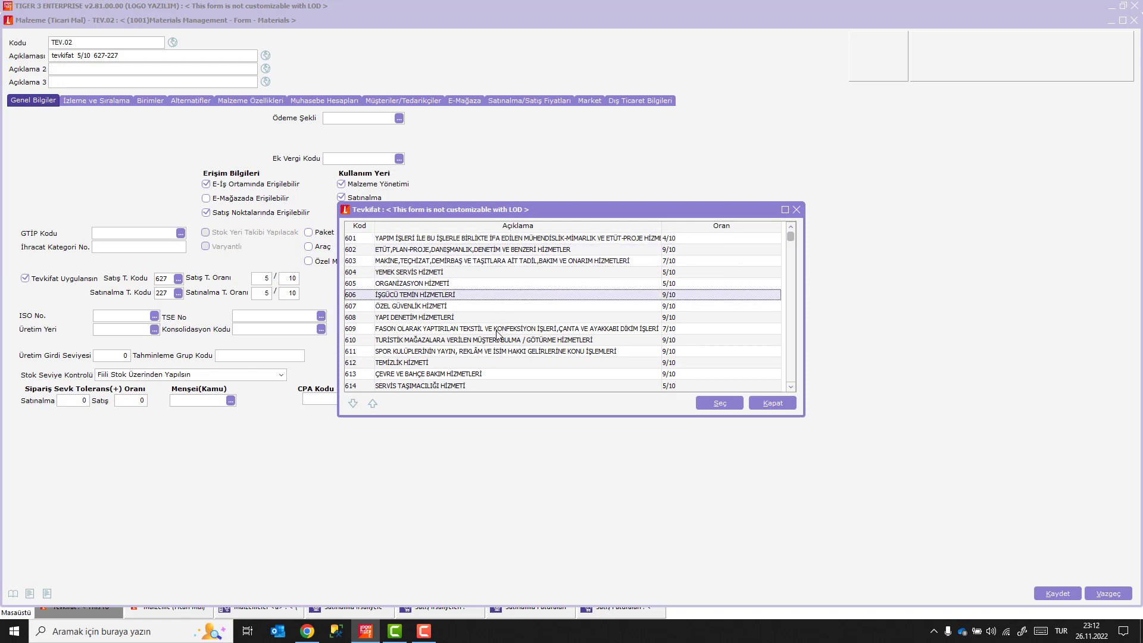
left_click(773, 403)
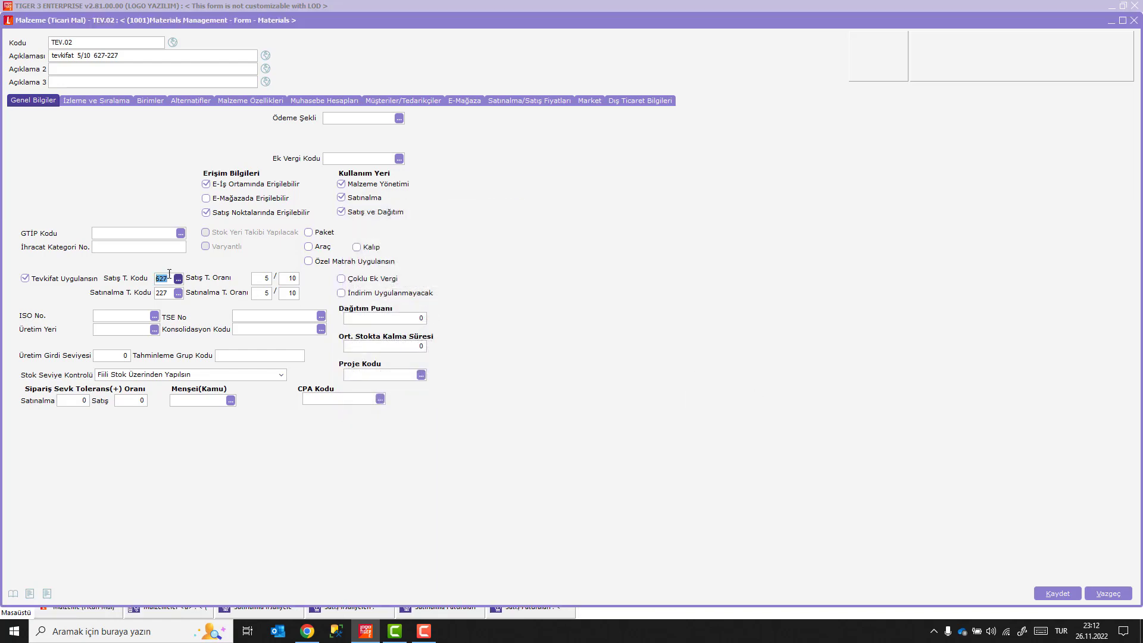
Examine the withholding codes available for the material's purchase withholding code, then save the TEV.02 material card.
left_click(179, 294)
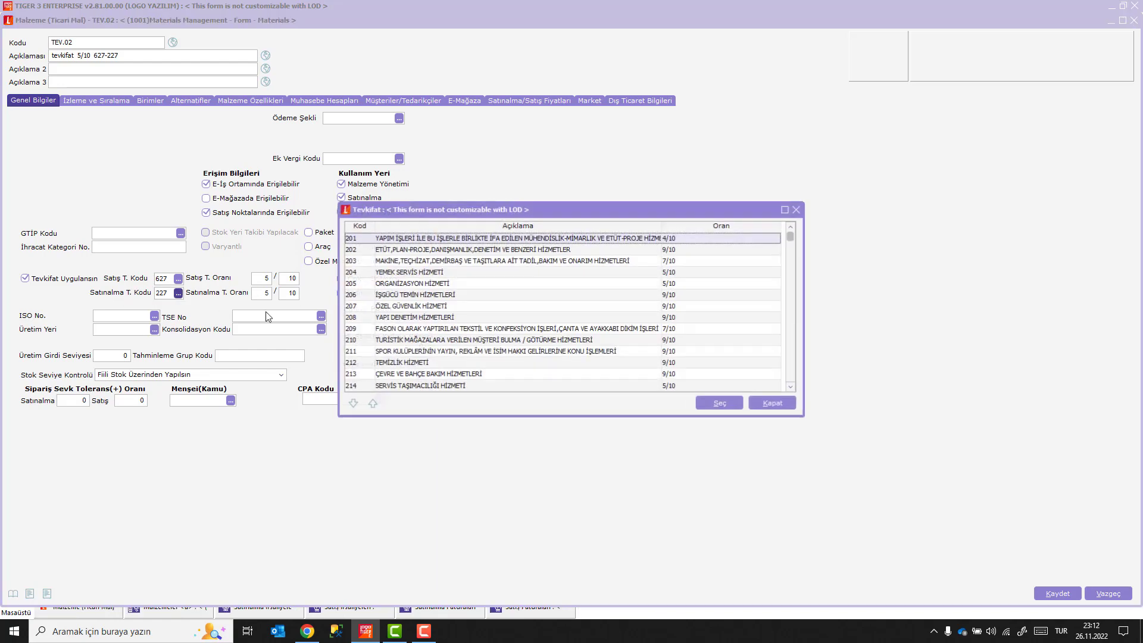
left_click(545, 331)
key("Down")
key("Down")
key("Down")
key("Down")
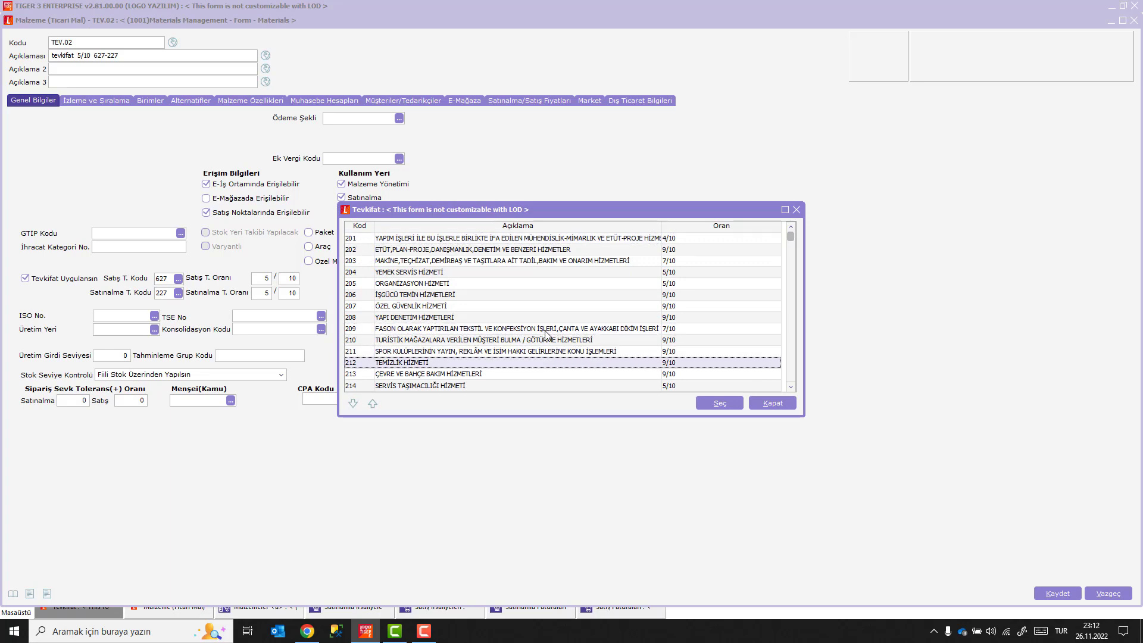
left_click(771, 403)
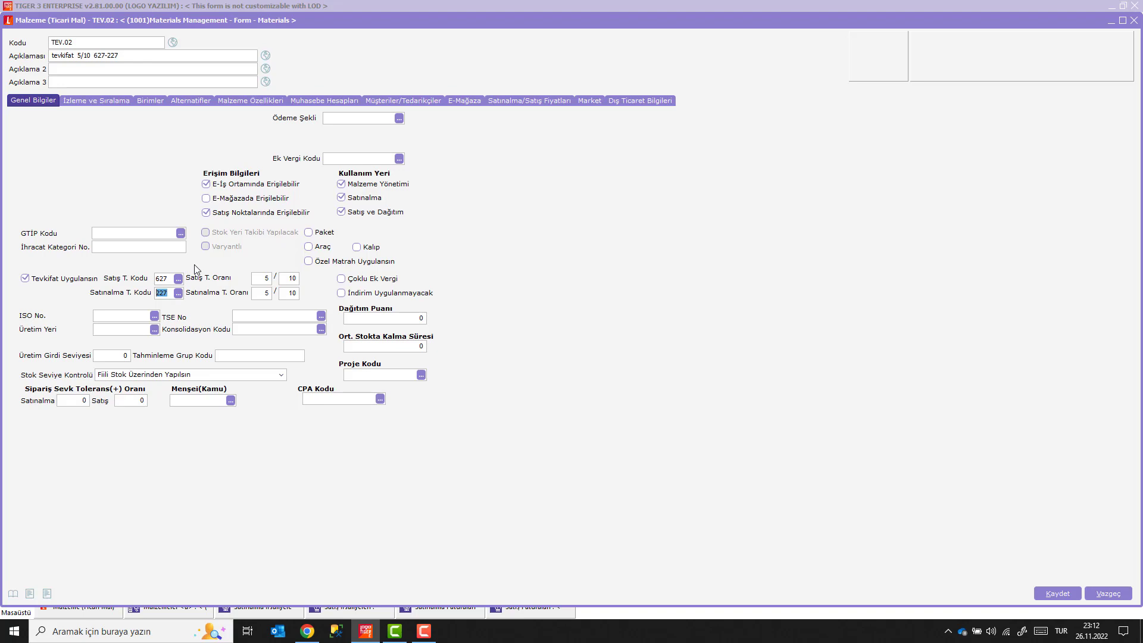
key("alt+k")
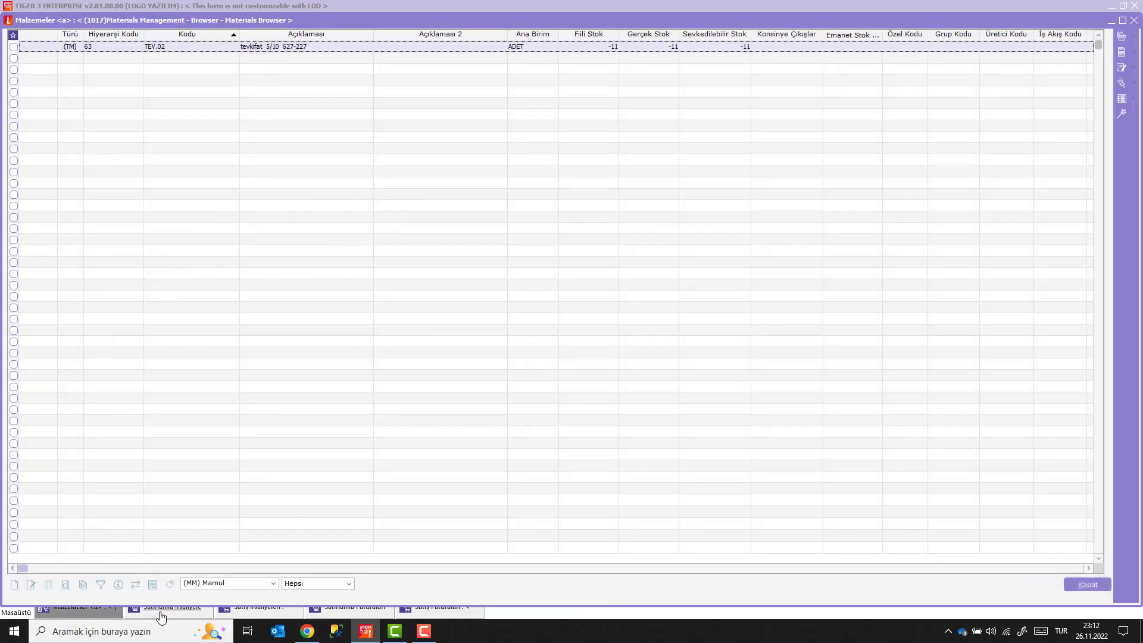
Open the purchase receipts list and review the receipt types it offers, keeping (01) Satınalma İrsaliyesi.
left_click(160, 614)
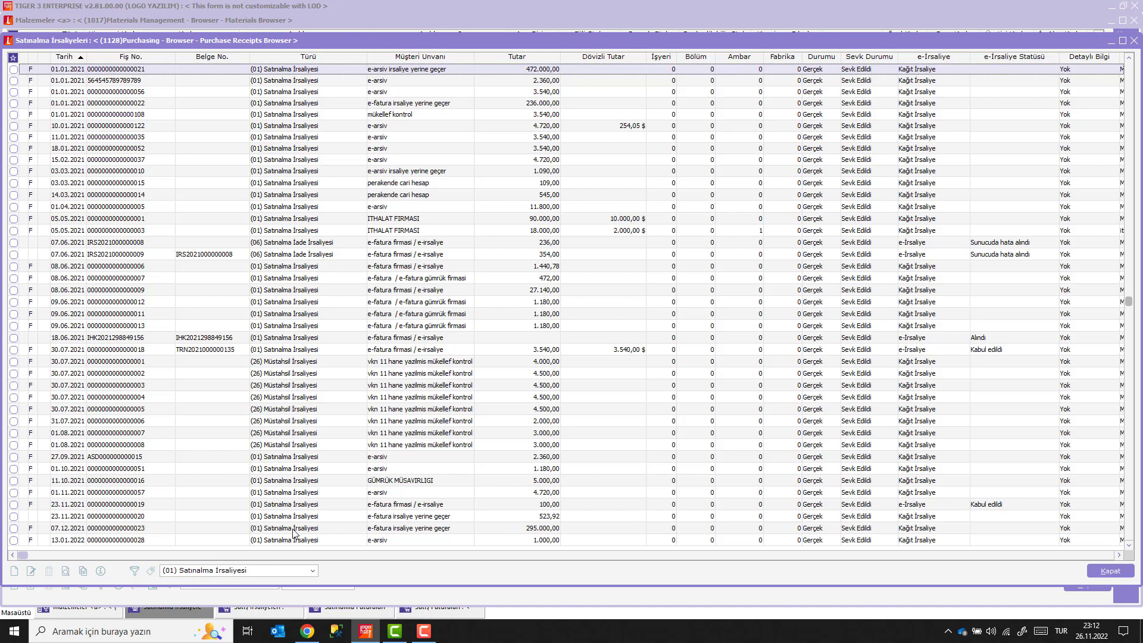
left_click(286, 574)
left_click(286, 574)
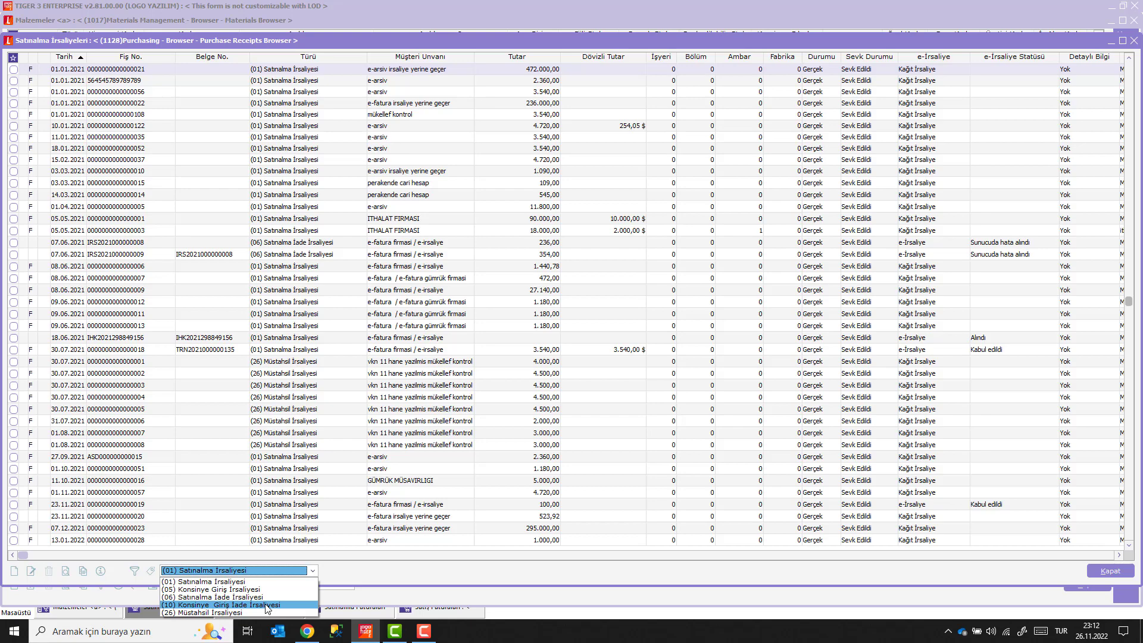
left_click(292, 511)
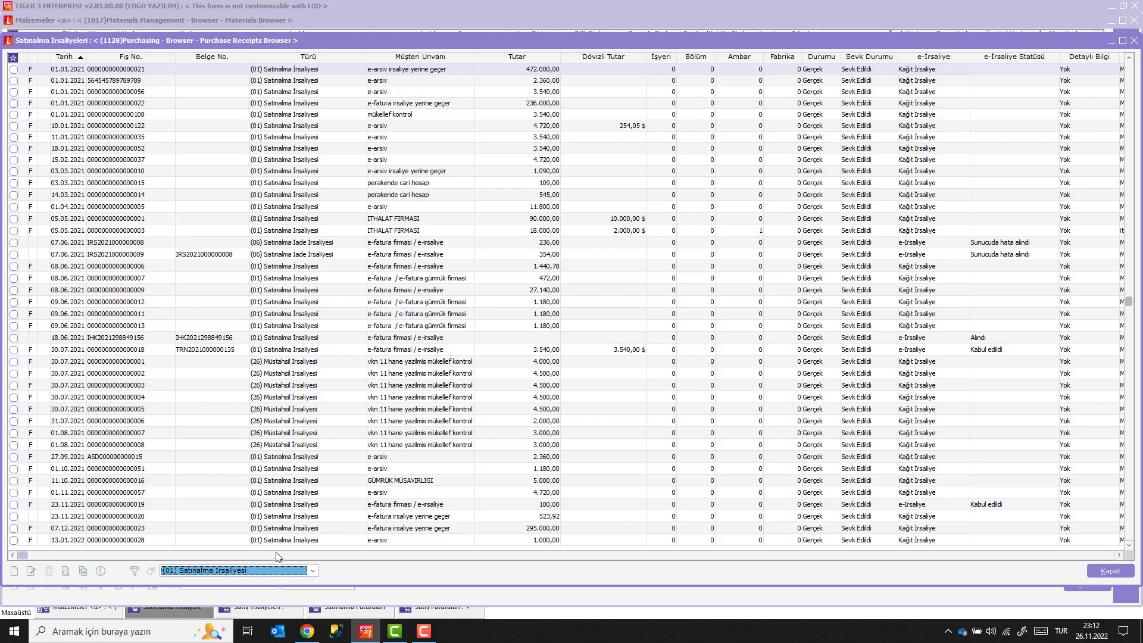
Open the sales receipts list and review the receipt types it offers, keeping (08) Toptan Satış İrsaliyesi.
left_click(266, 608)
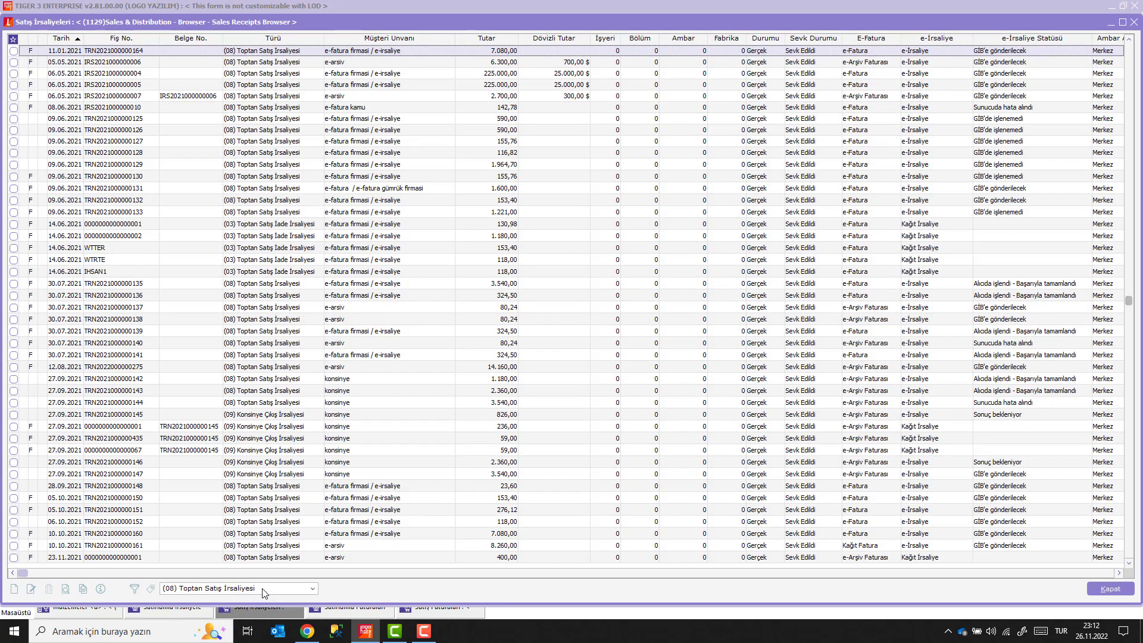
left_click(264, 593)
scroll(264, 603, "up", 2)
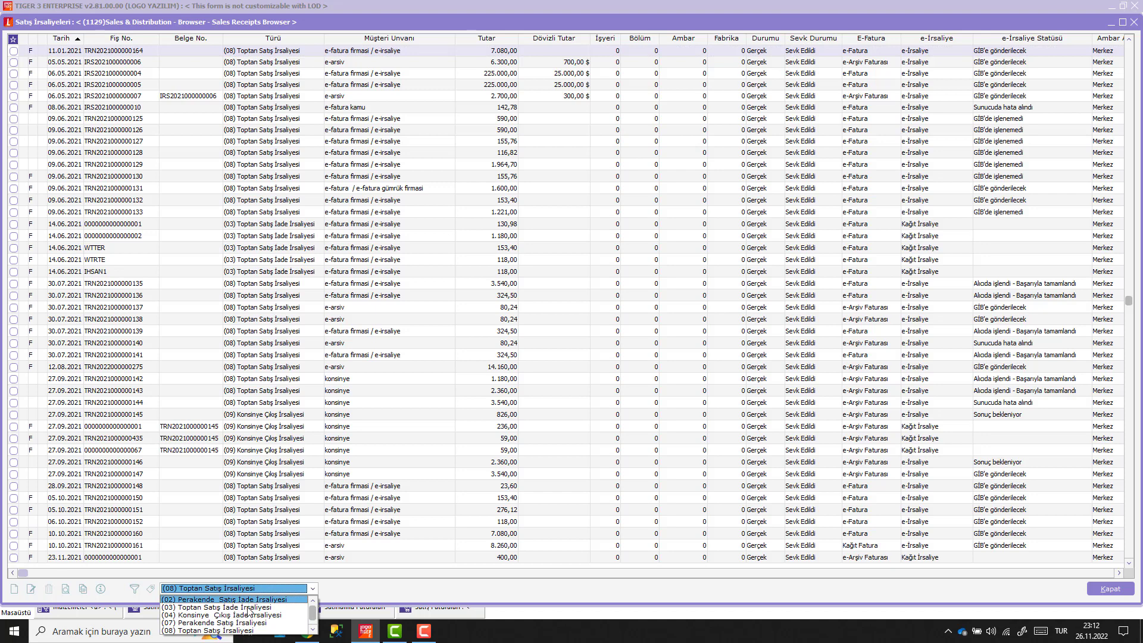
left_click(310, 629)
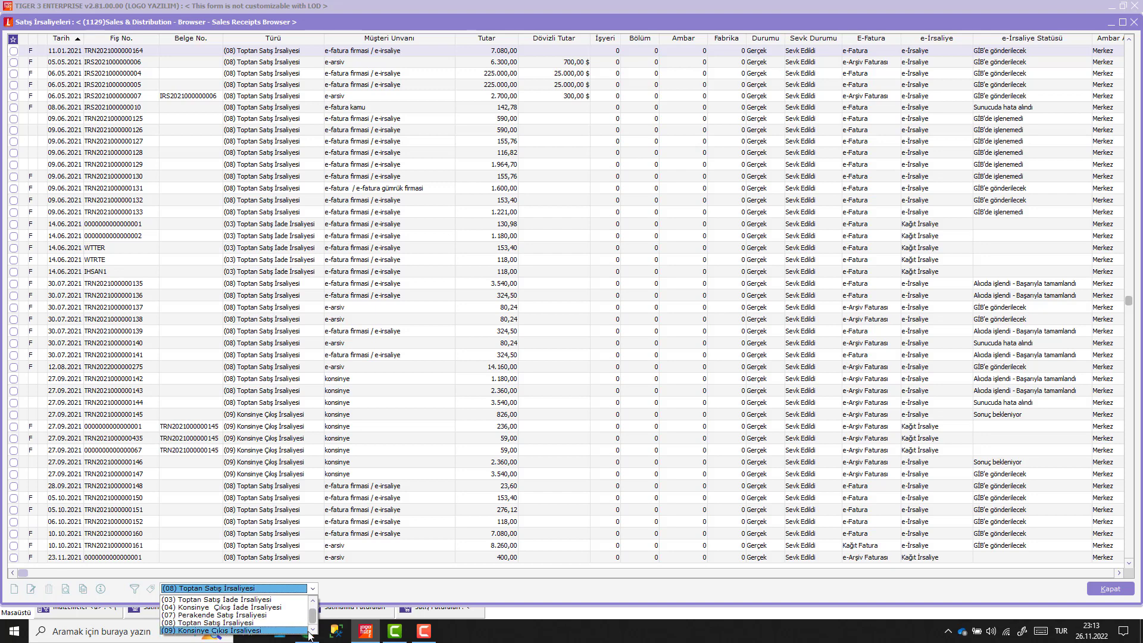
left_click(335, 623)
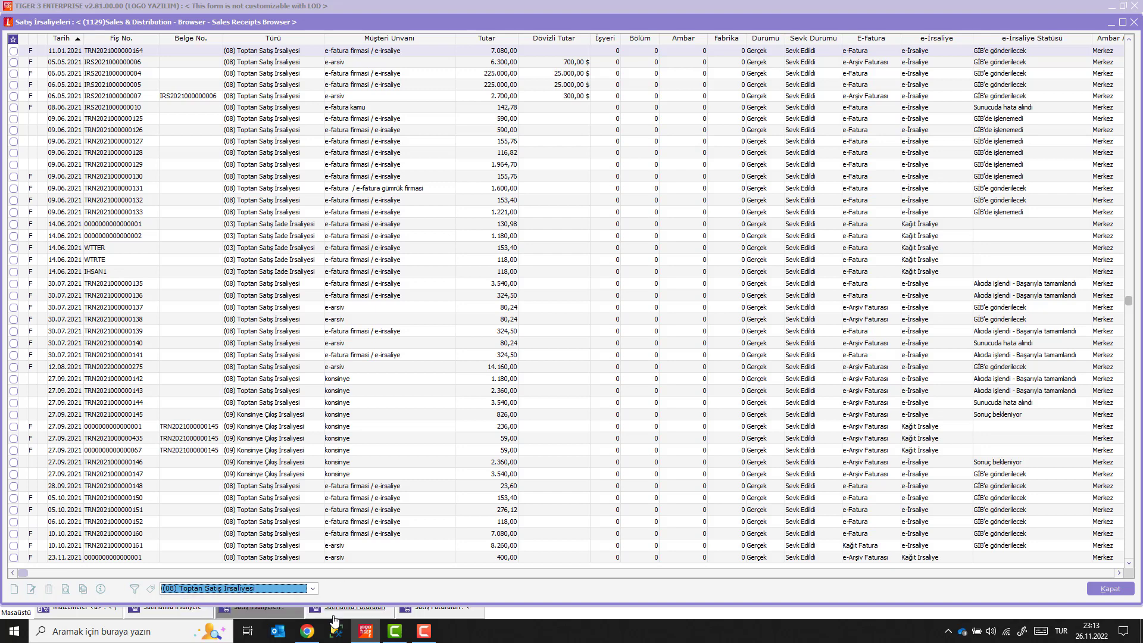
Add a new (01) Satınalma Faturası in the purchase invoices list and enter material TEV.02 on its first line.
left_click(345, 613)
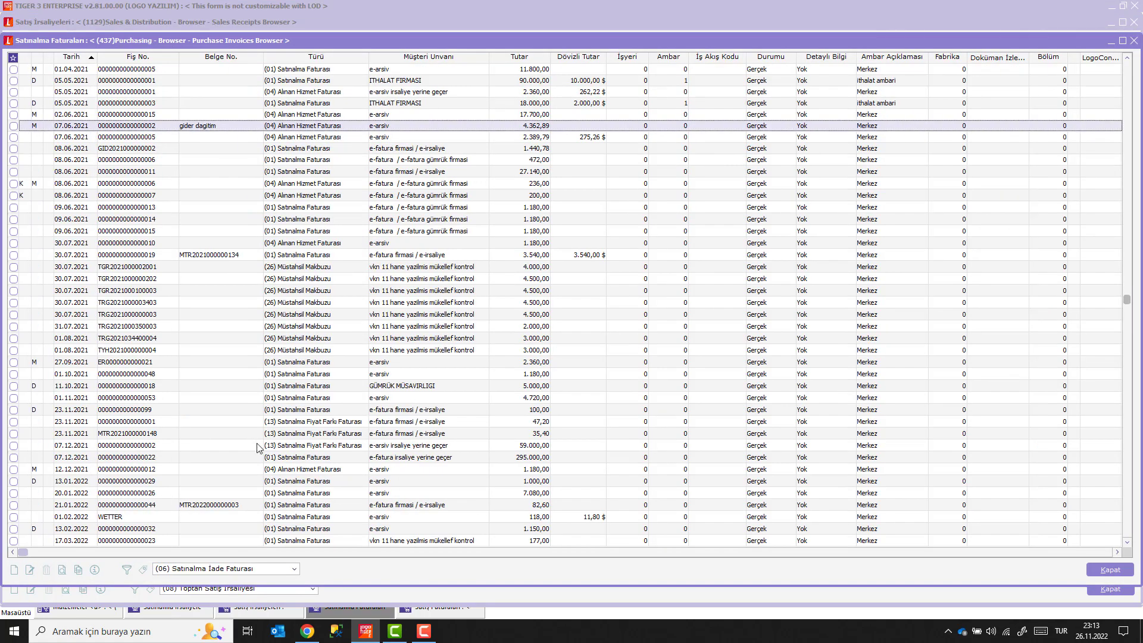
left_click(256, 571)
left_click(255, 571)
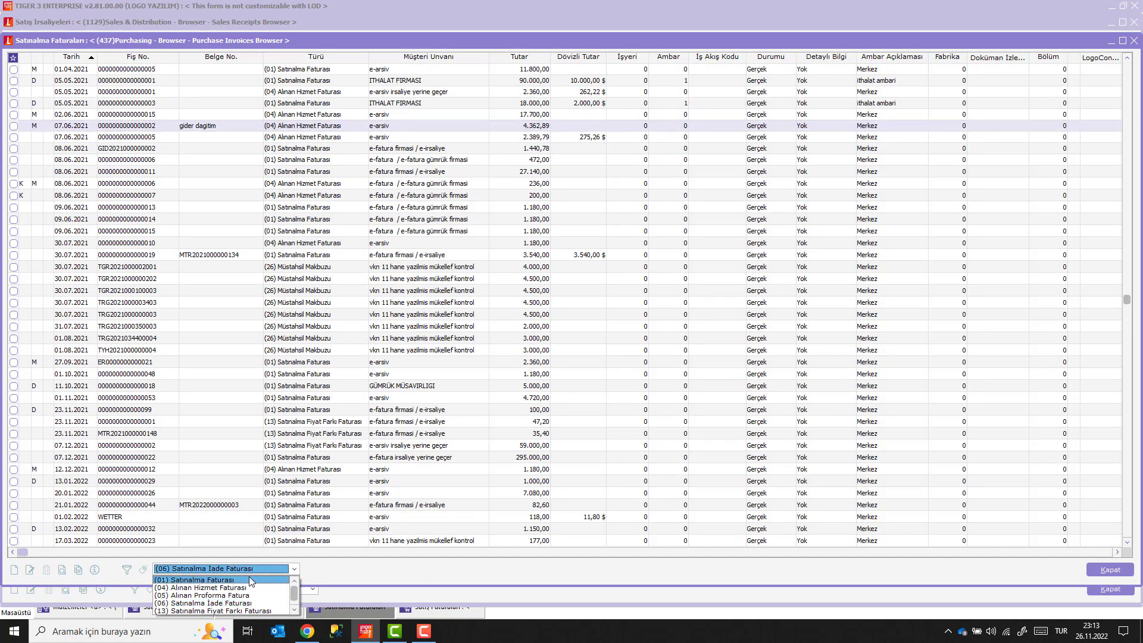
left_click(249, 580)
right_click(227, 304)
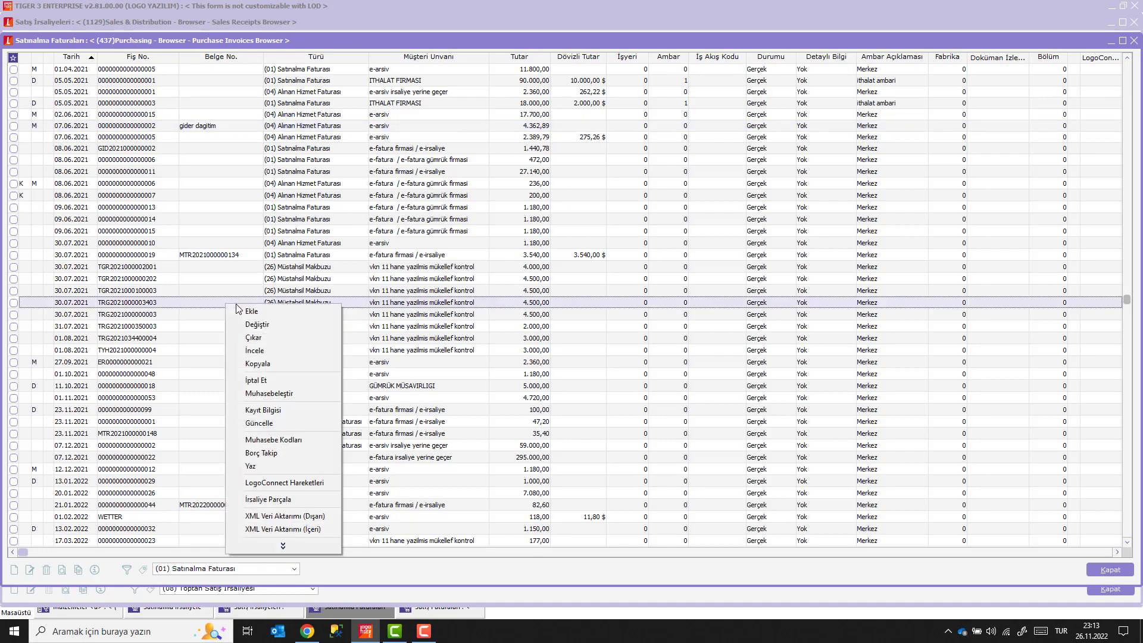
left_click(252, 313)
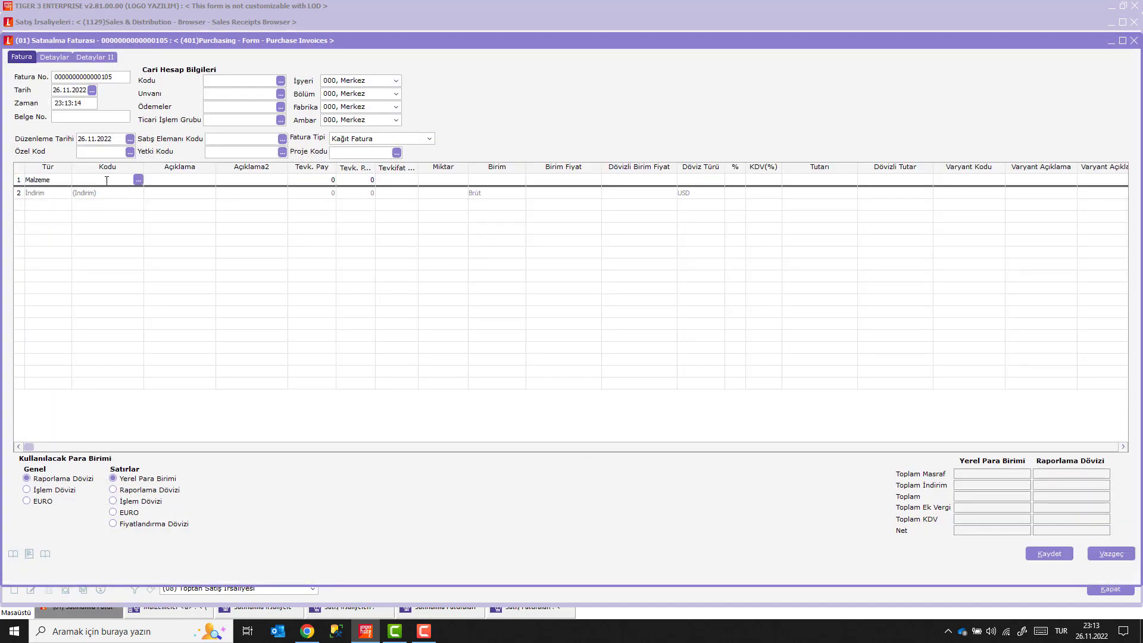
type("TEV.02")
key("Return")
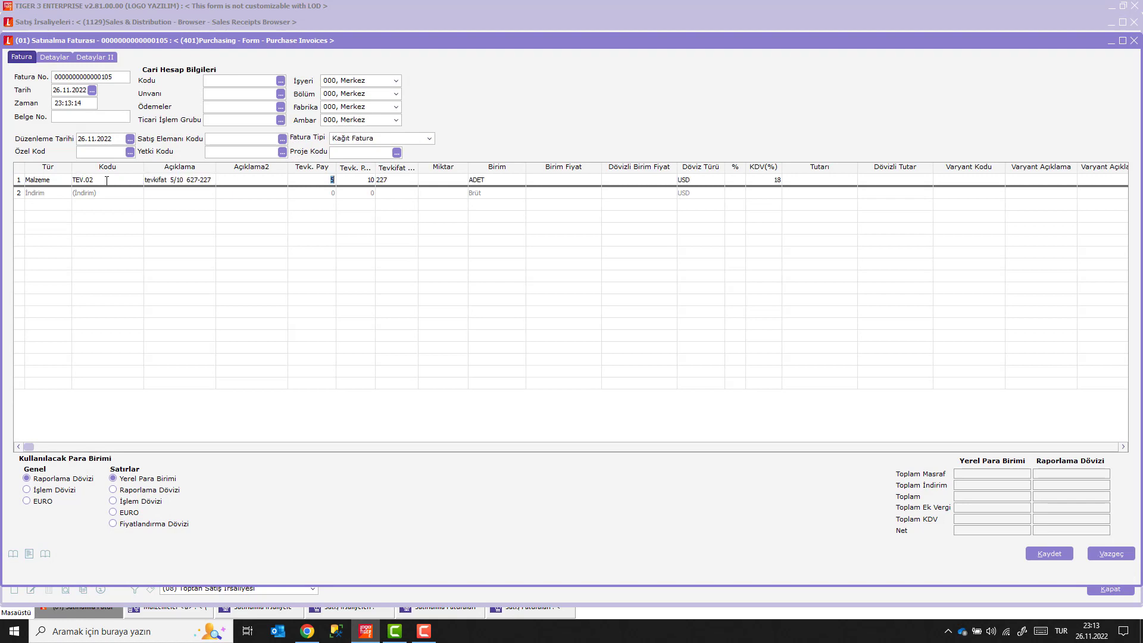
Examine the withholding codes offered for the TEV.02 purchase invoice line, then discard the invoice without saving.
left_click(398, 185)
left_click(412, 180)
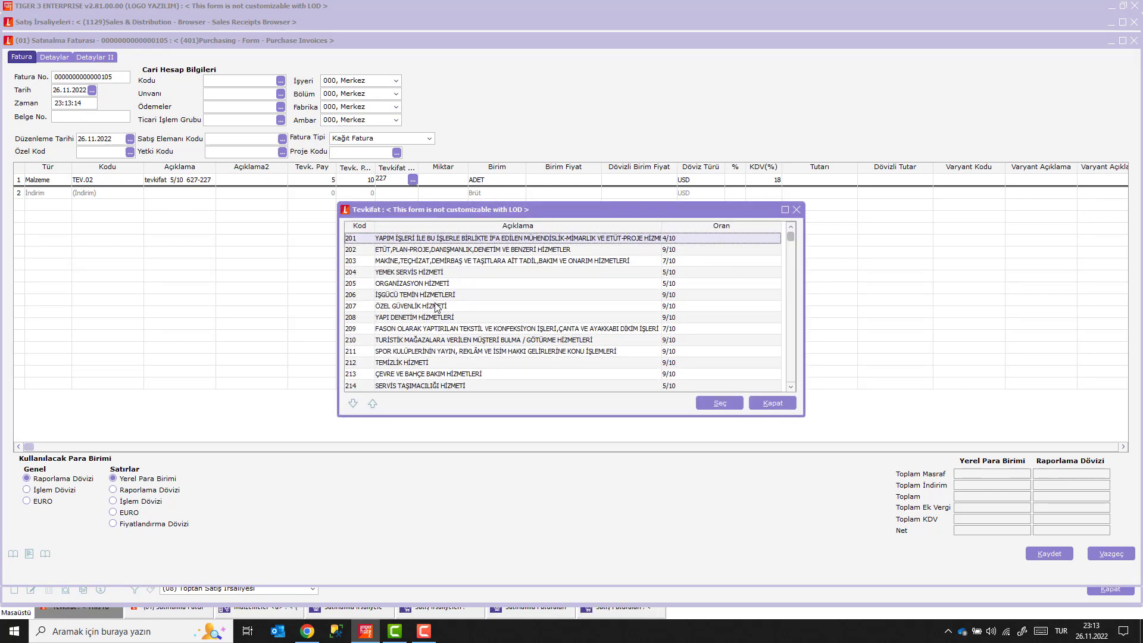
key("Down")
key("Down")
key("Down")
key("Down")
key("Down")
key("Down")
key("Down")
key("Down")
key("Down")
key("Down")
key("Down")
key("Down")
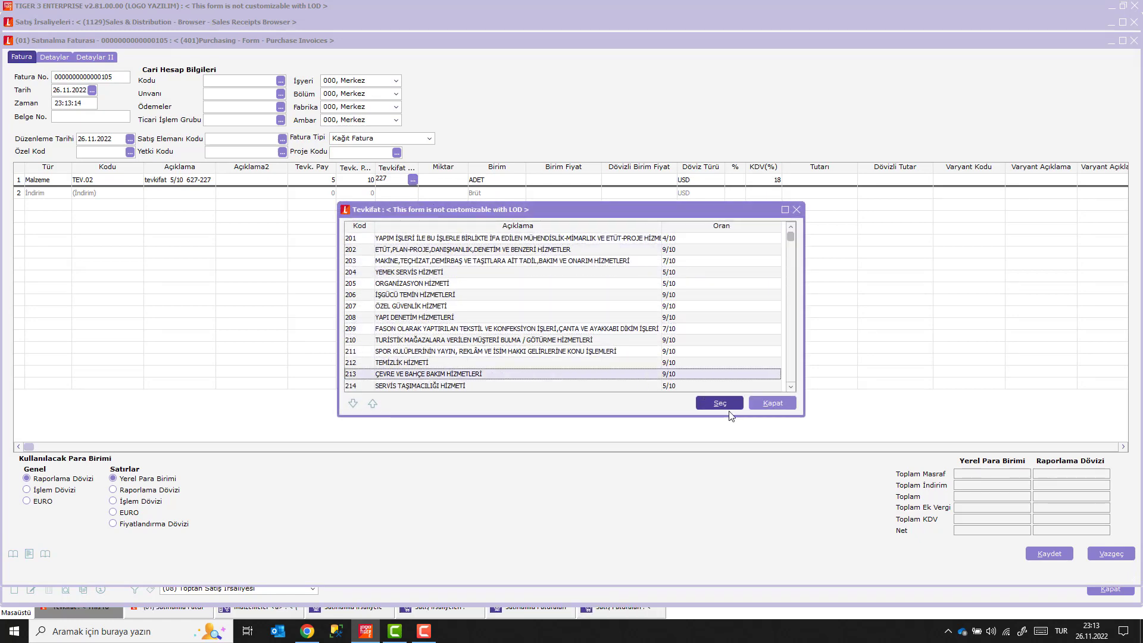
left_click(776, 404)
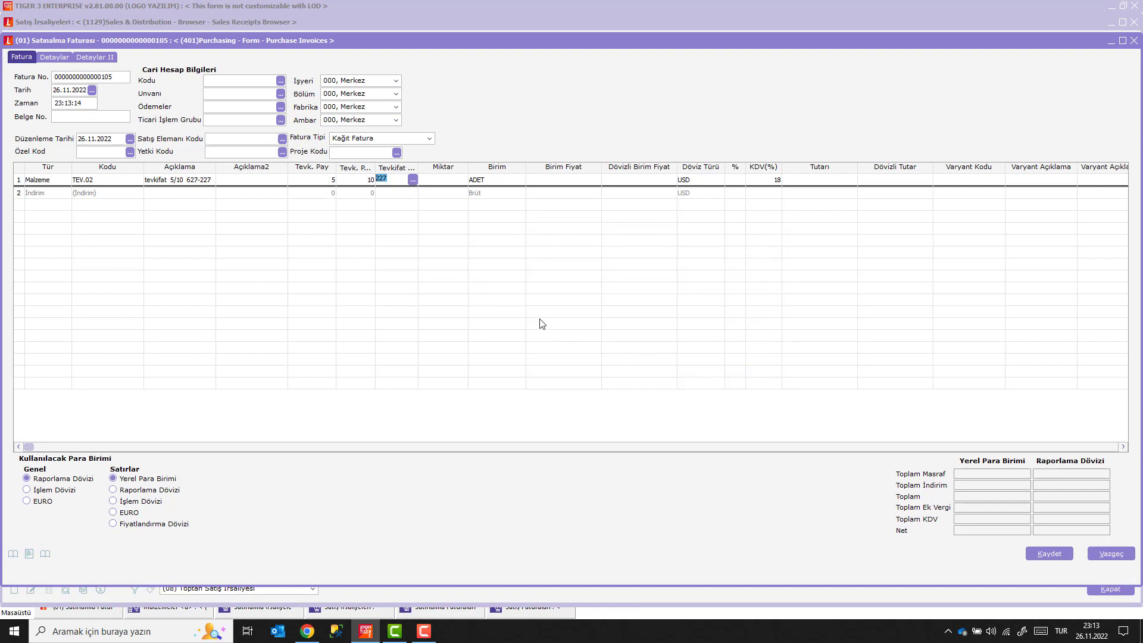
key("Escape")
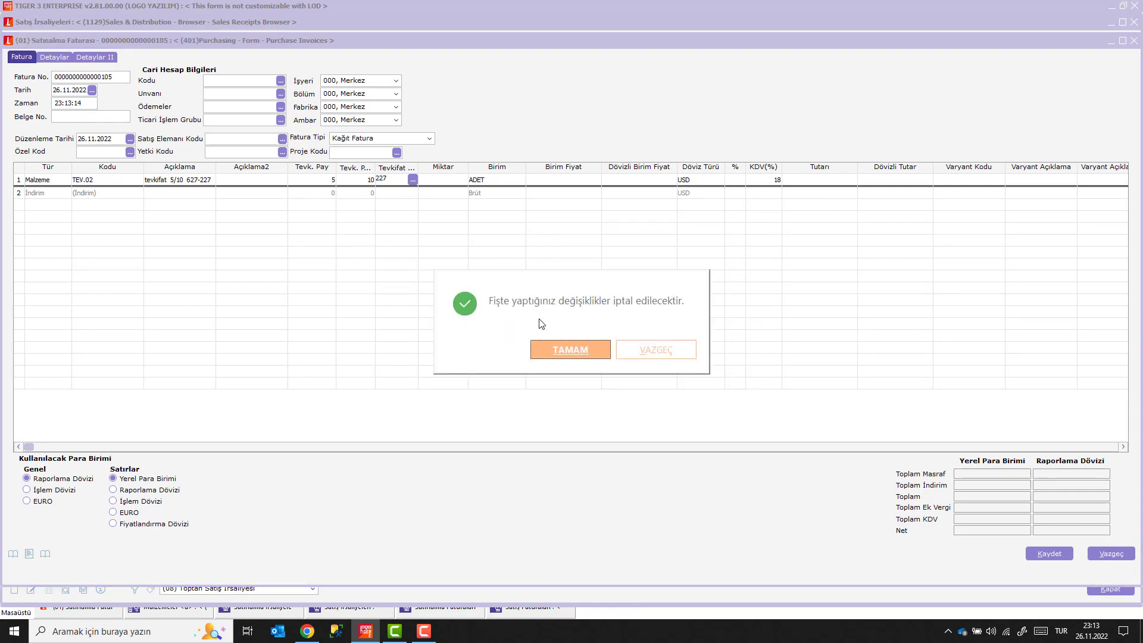
key("Return")
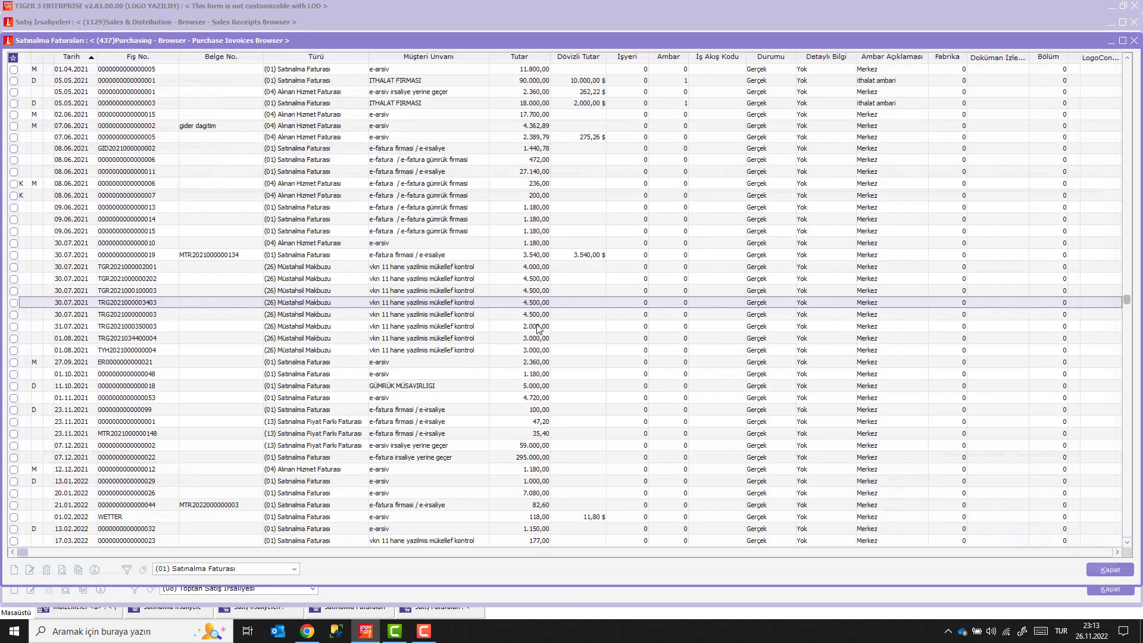
Add a new (06) Satınalma İade Faturası and enter material TEV.02 on its first line.
left_click(247, 569)
left_click(228, 603)
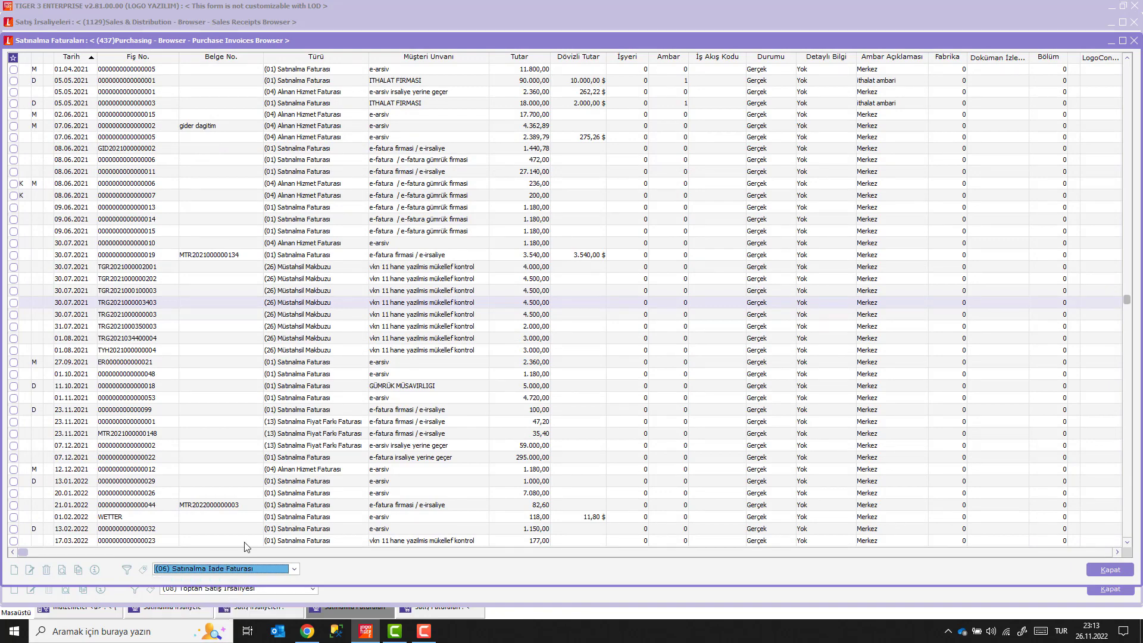
right_click(229, 313)
left_click(253, 320)
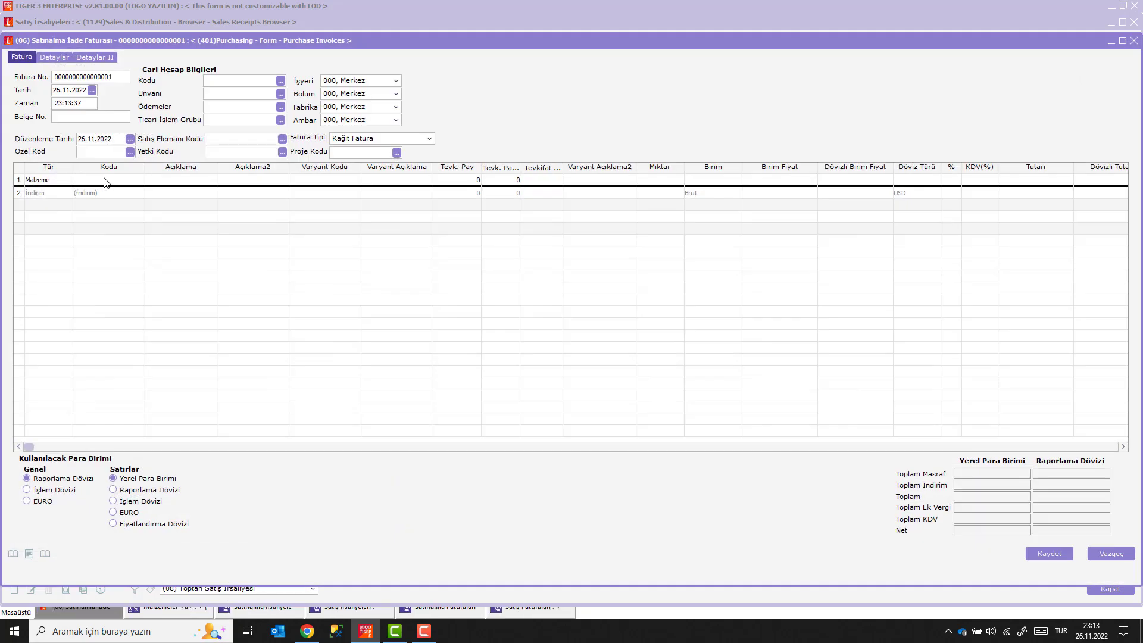
left_click(117, 180)
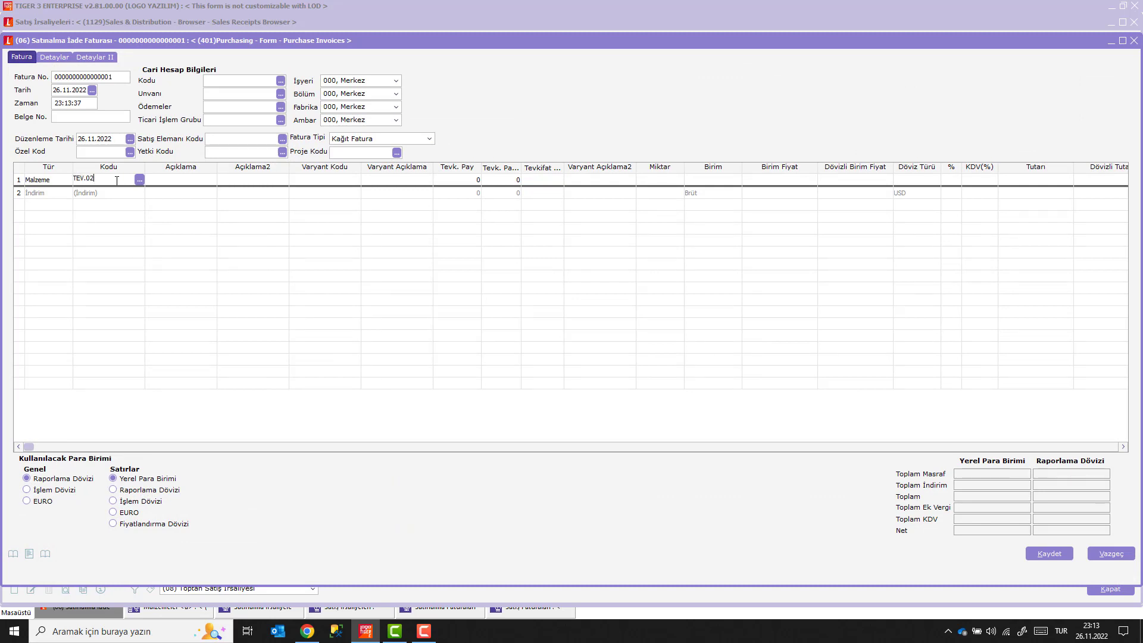
key("Return")
key("Return")
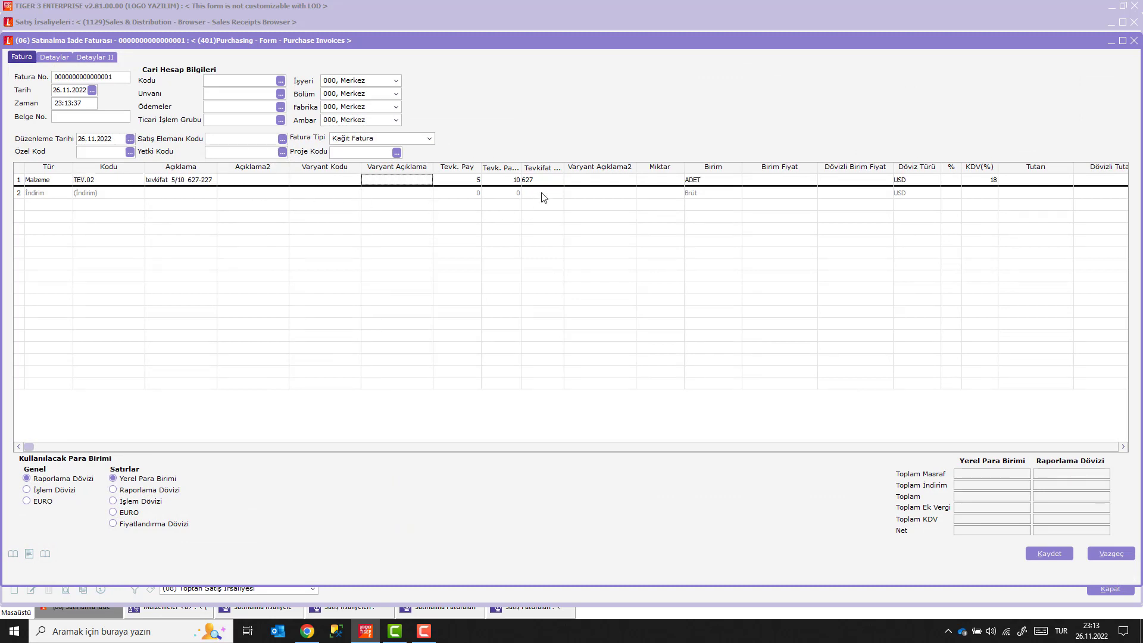
Examine the withholding codes offered for the TEV.02 purchase return invoice line, then discard the invoice.
left_click(559, 183)
left_click(559, 181)
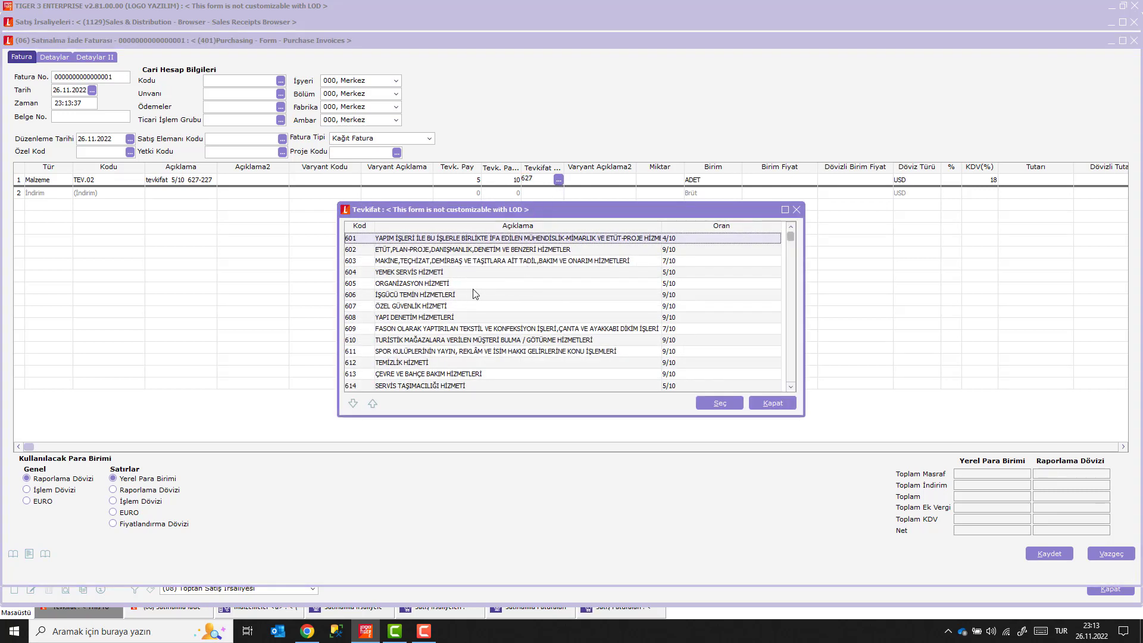
scroll(466, 292, "down", 14)
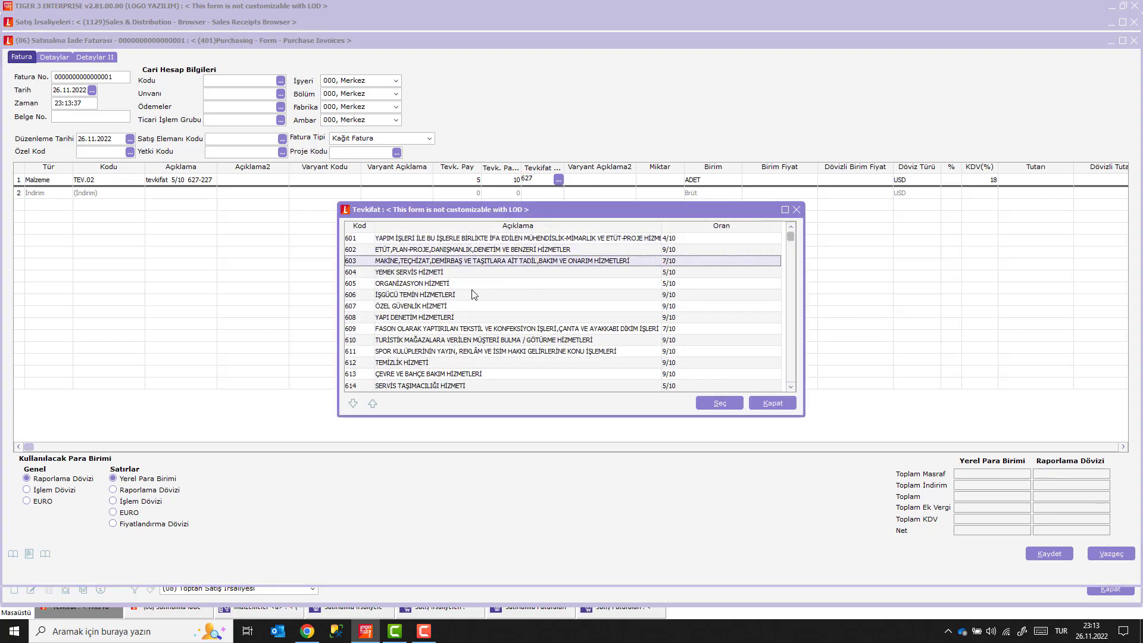
left_click(773, 403)
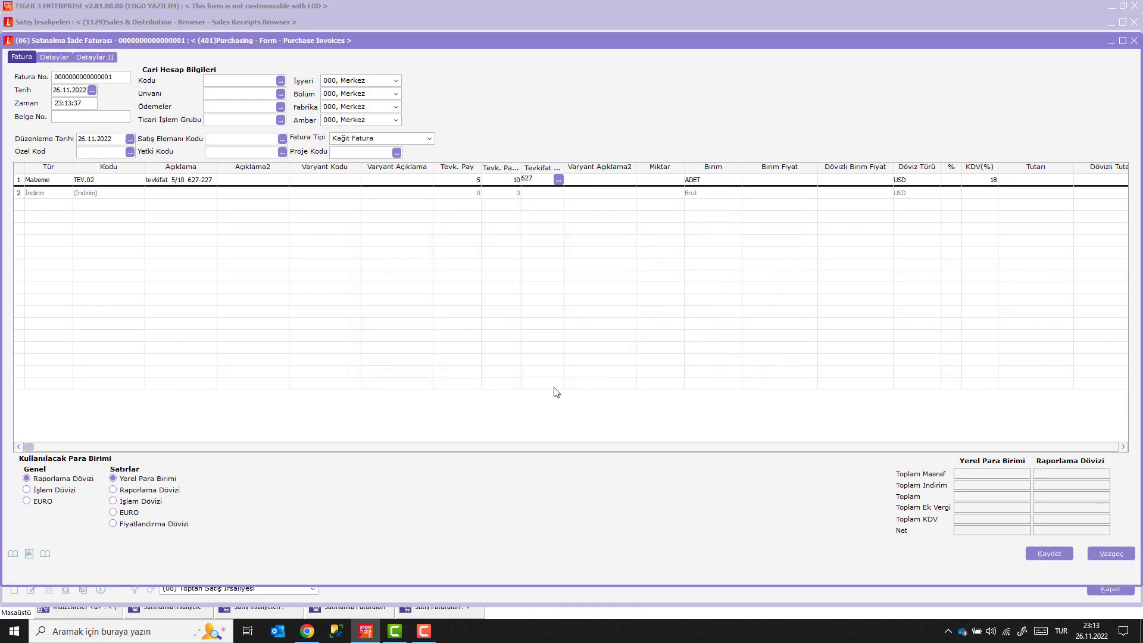
key("Escape")
Add a new (08) Toptan Satış Faturası in the sales invoices list.
left_click(453, 613)
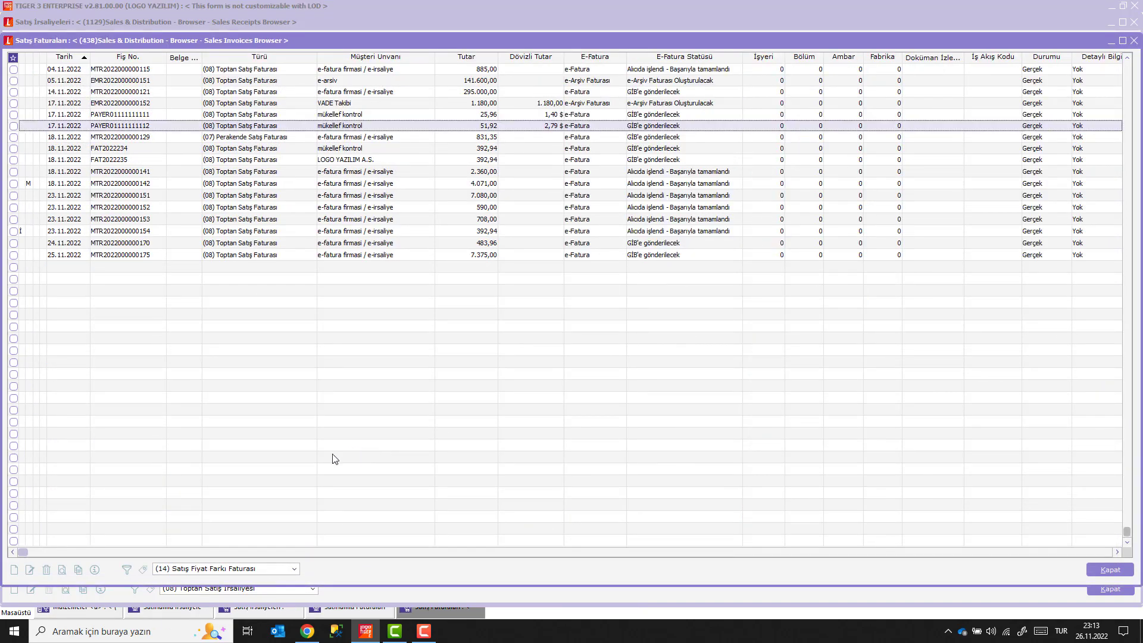
left_click(218, 570)
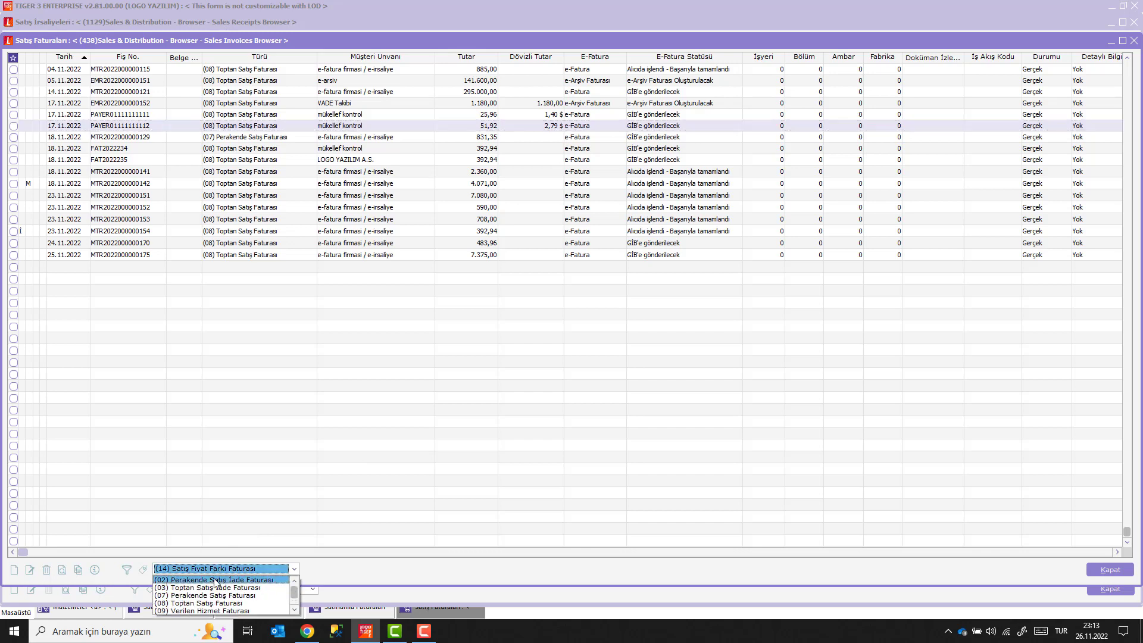
left_click(203, 603)
right_click(294, 334)
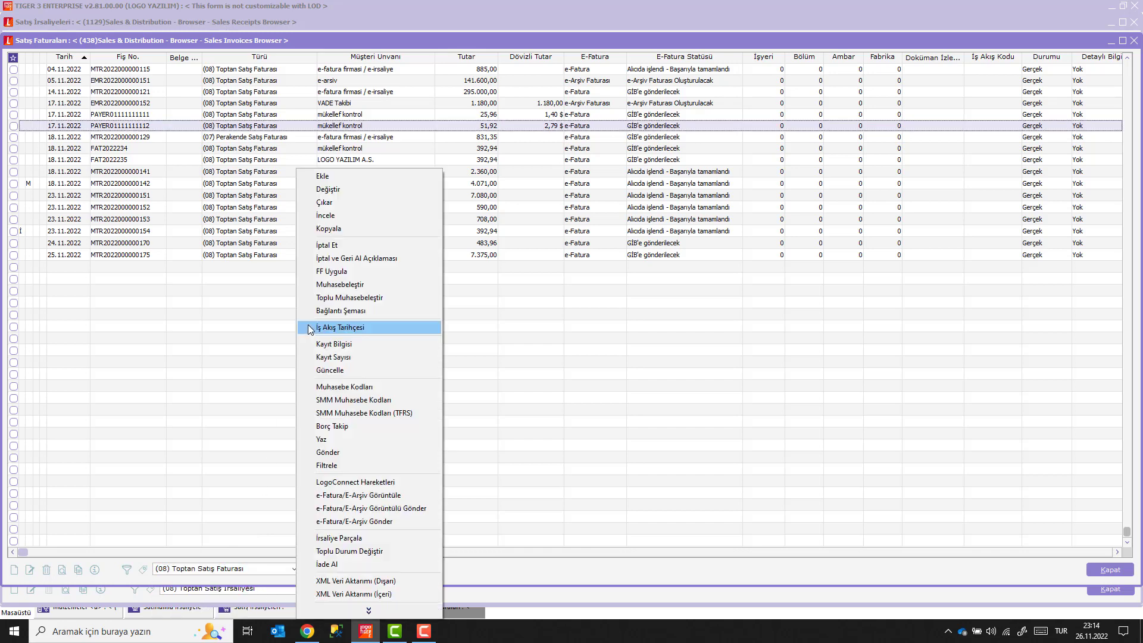
left_click(337, 178)
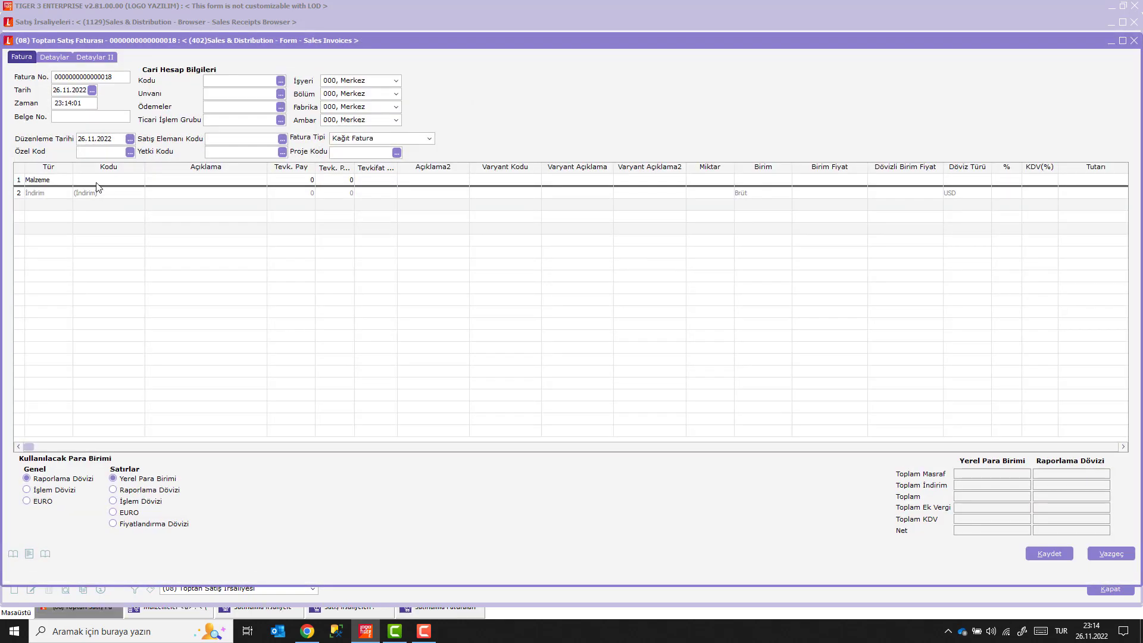
Enter material TEV.02 on the first line of the (08) Toptan Satış Faturası.
left_click(109, 179)
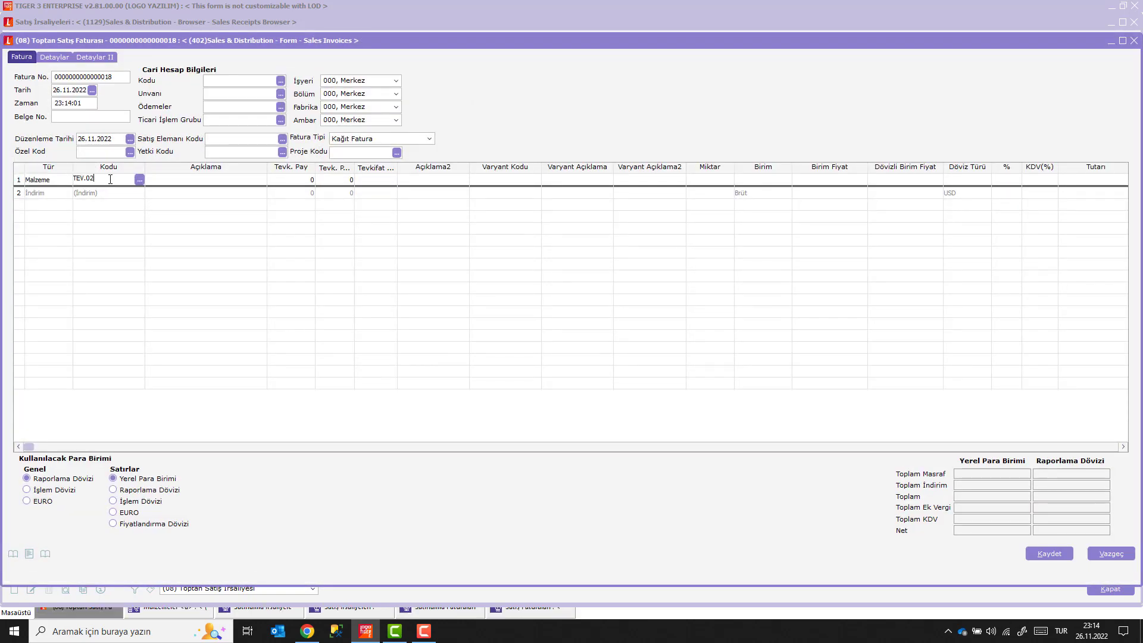
type("TEV.02")
key("Return")
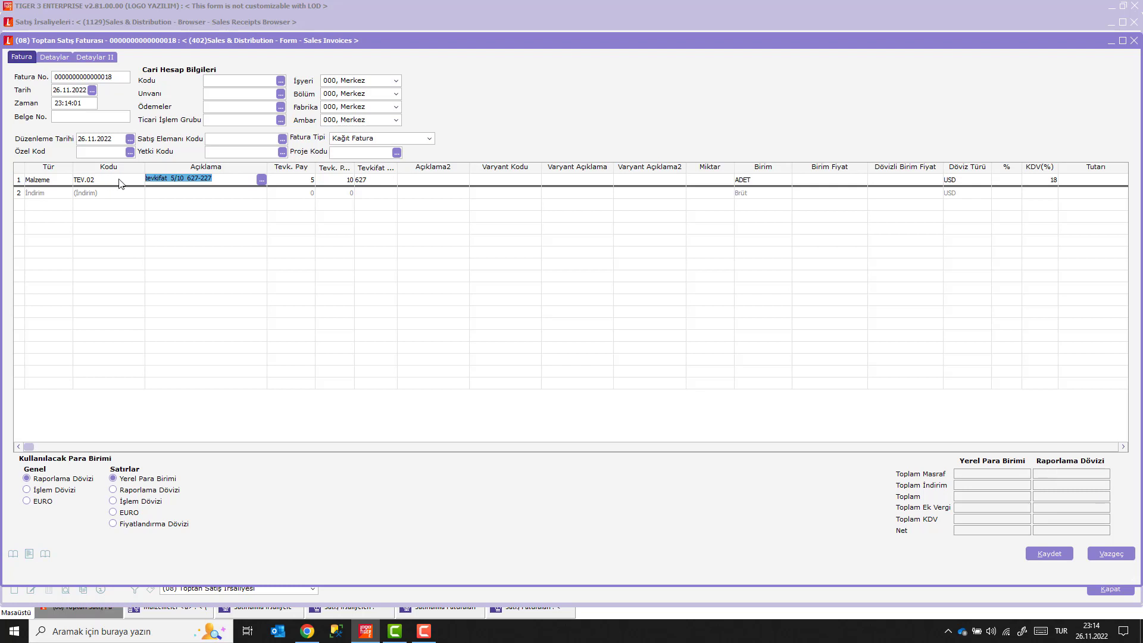
Examine the withholding codes offered for the TEV.02 wholesale sales invoice line, then discard the invoice without saving.
left_click(393, 185)
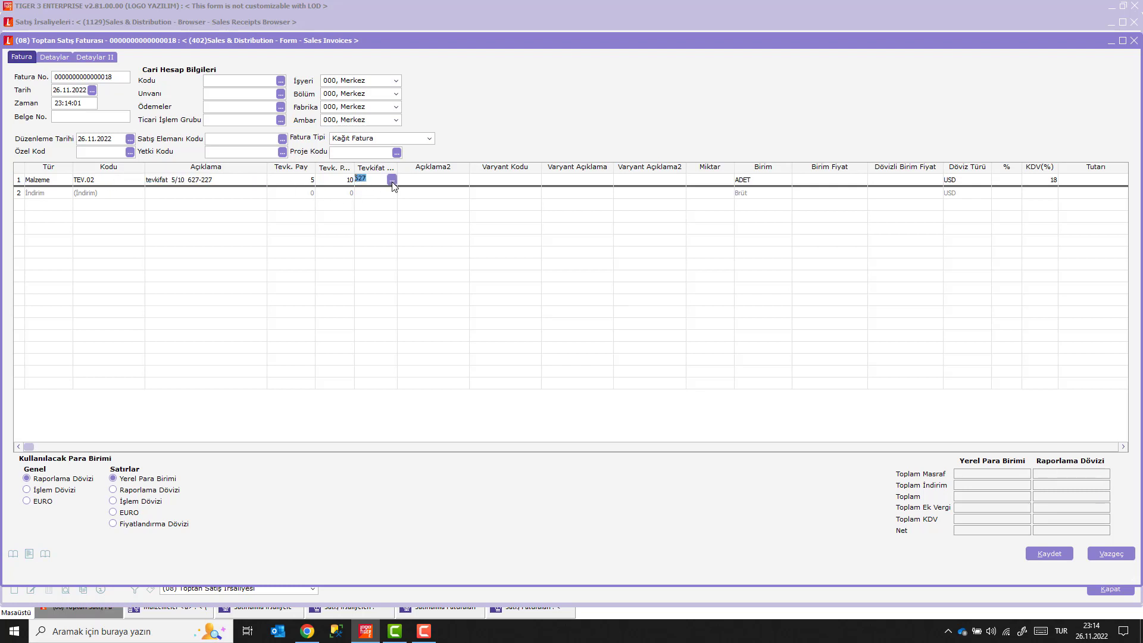
left_click(392, 179)
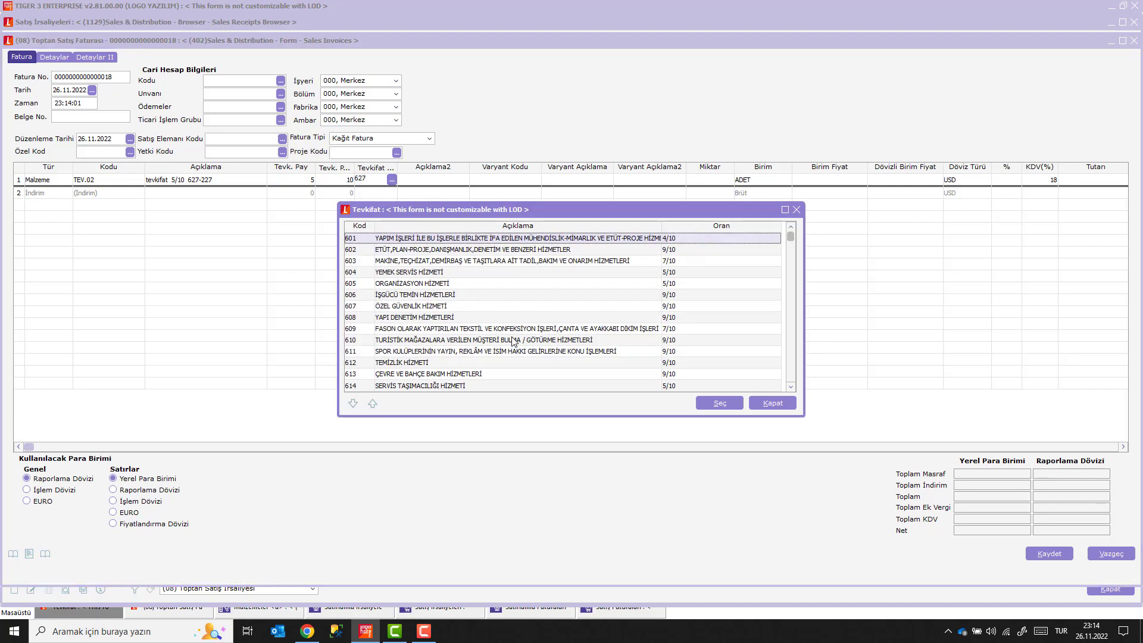
key("Down")
key("Down")
key("Down")
key("Down")
key("Down")
key("Down")
key("Down")
key("Down")
key("Down")
key("Down")
key("Down")
key("Down")
key("Down")
key("Down")
left_click(753, 399)
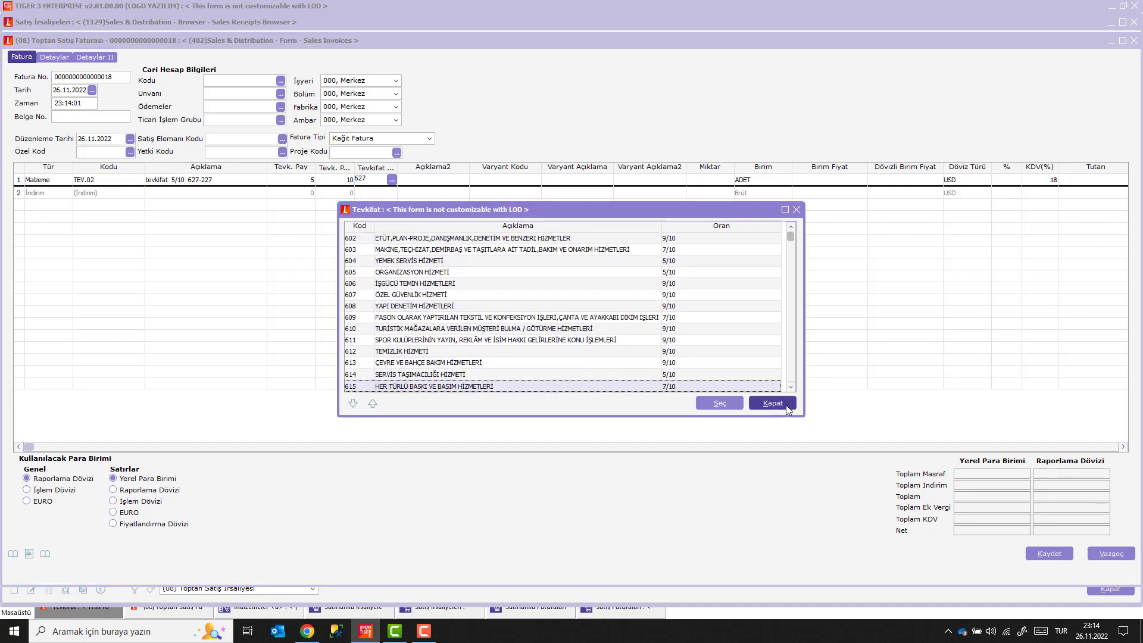
key("Escape")
key("Return")
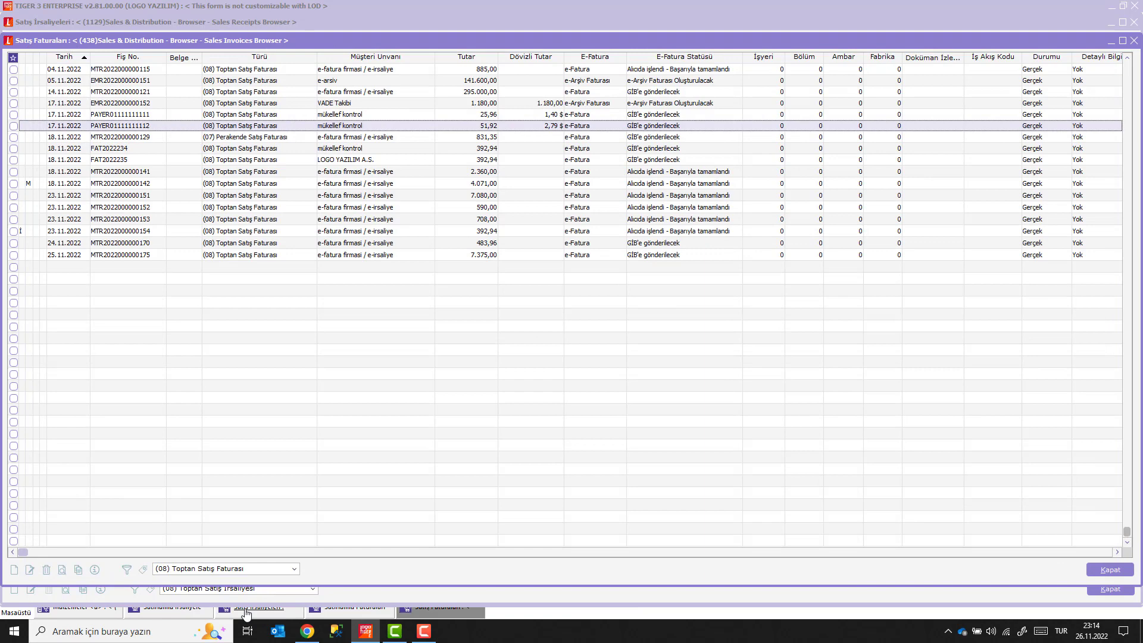
Add a new (03) Toptan Satış İade Faturası and enter material TEV.02 on its first line.
left_click(232, 570)
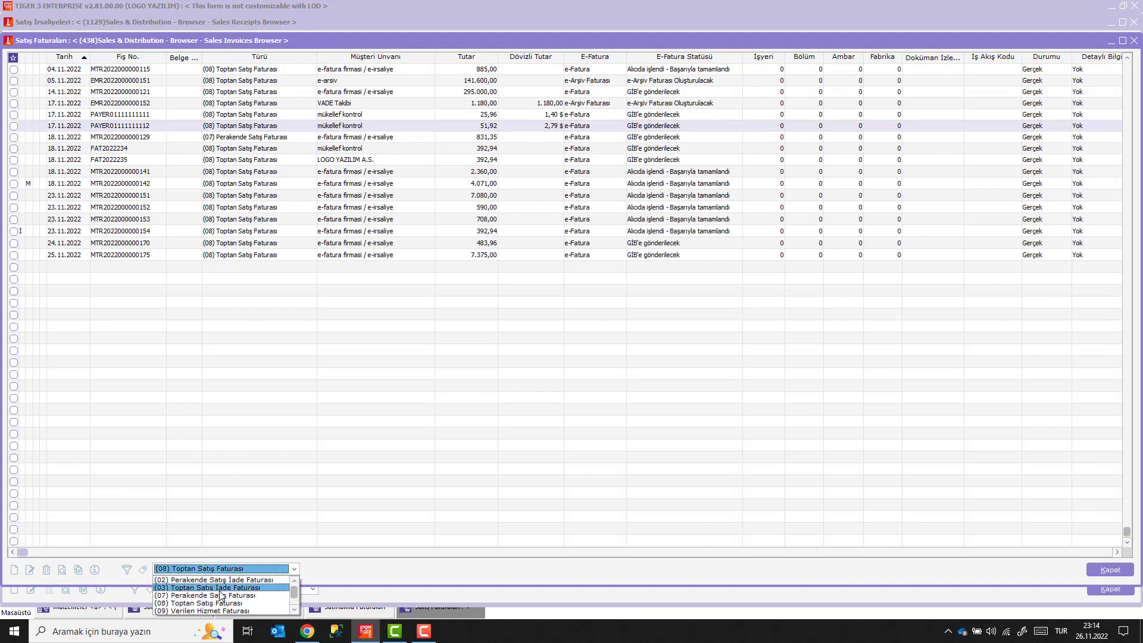
left_click(221, 587)
right_click(275, 367)
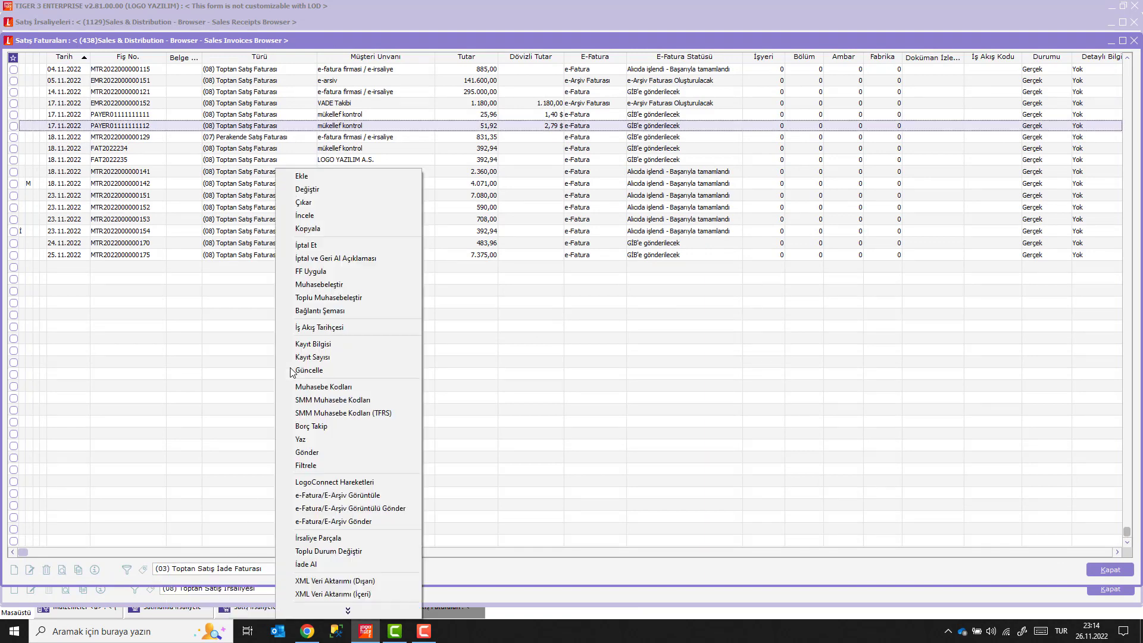
left_click(326, 178)
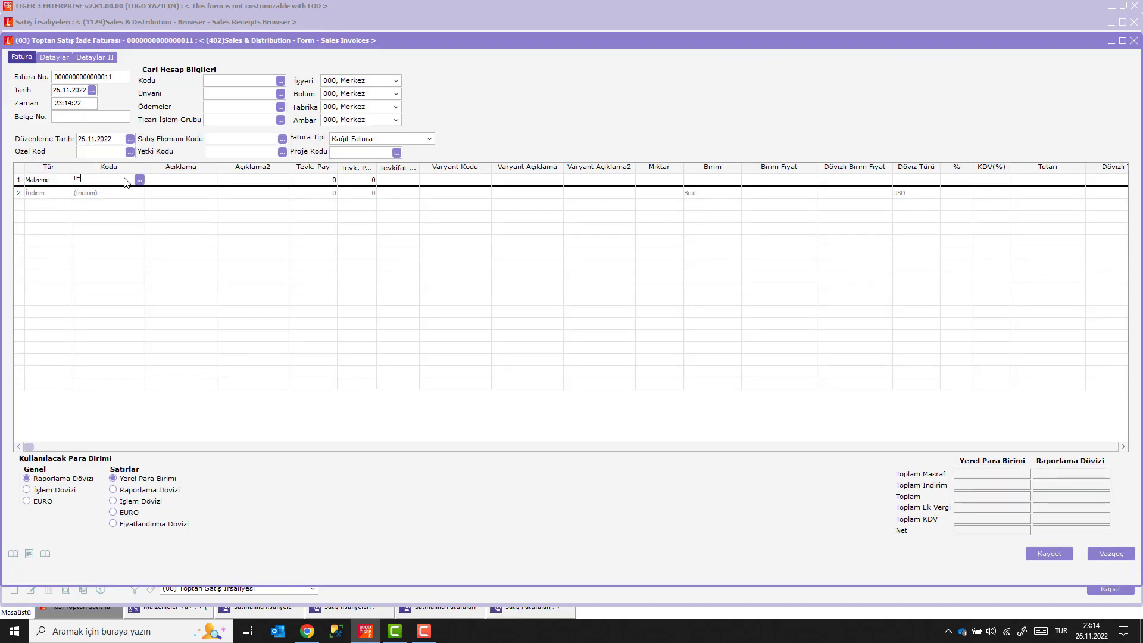
key("Return")
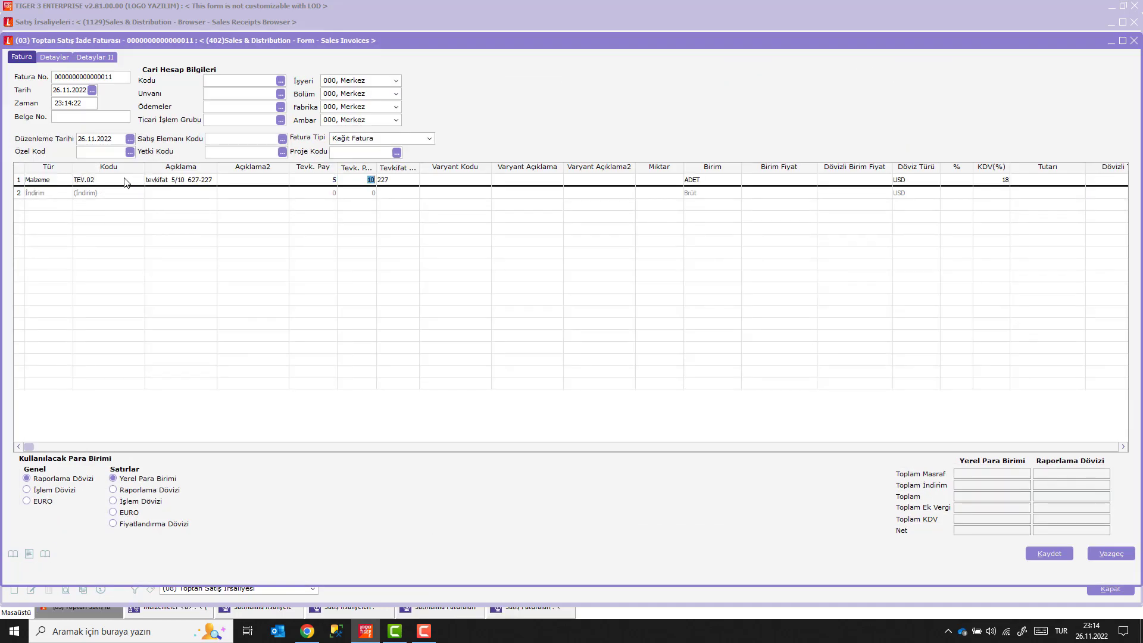
key("Return")
Examine the withholding codes offered for the TEV.02 wholesale sales return line, then discard the invoice.
left_click(414, 180)
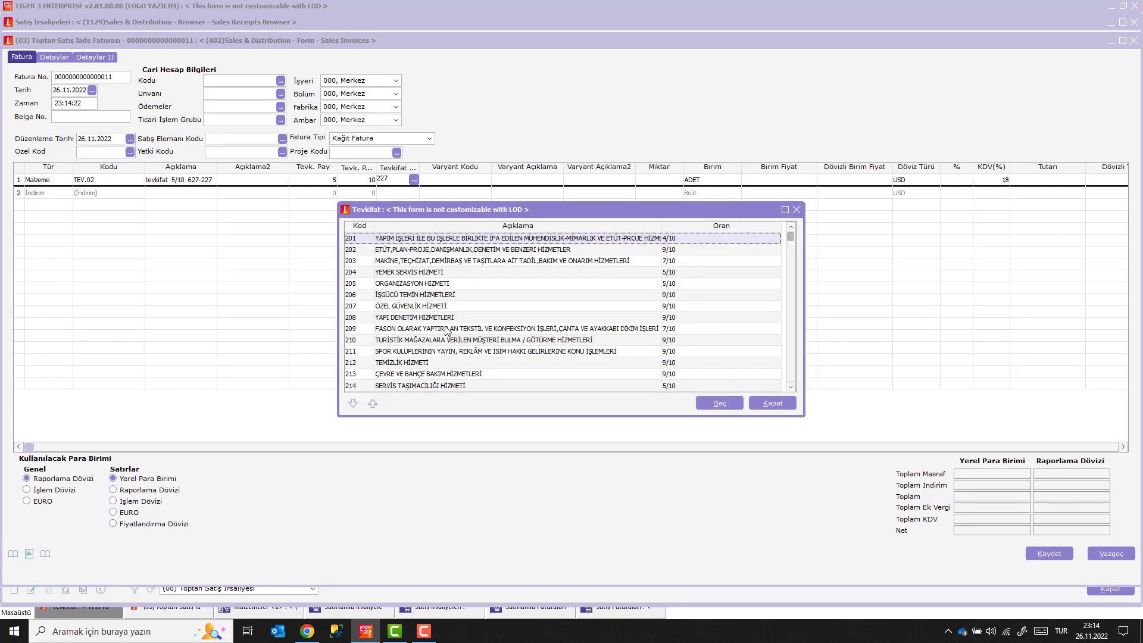
scroll(462, 314, "down", 4)
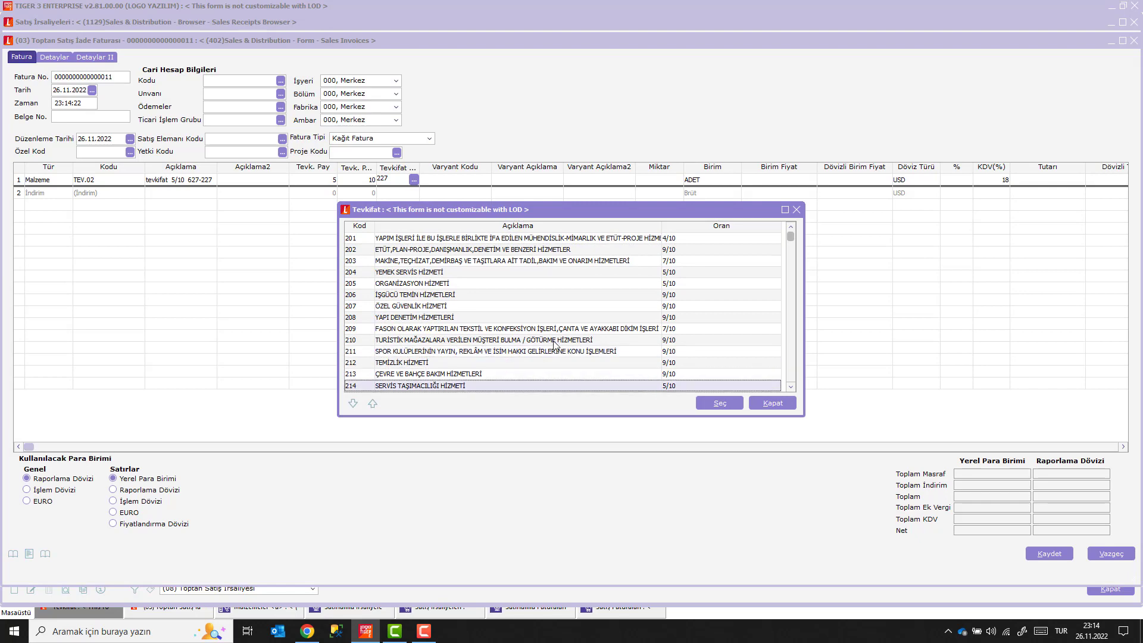
left_click(769, 404)
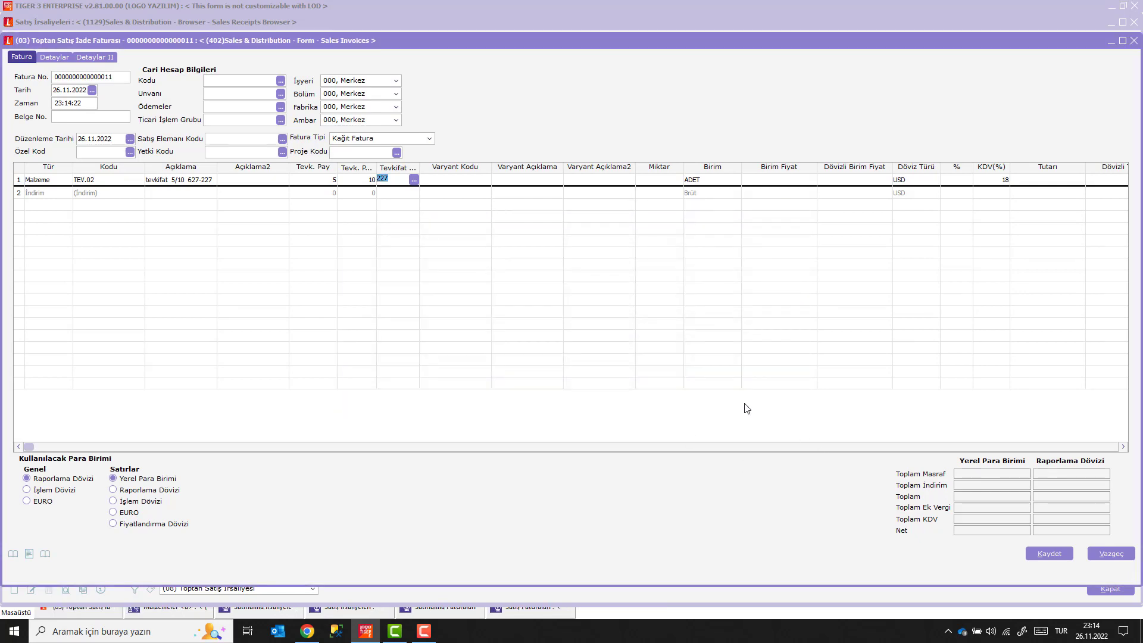
key("Escape")
key("Return")
Add a new (14) Satış Fiyat Farkı Faturası and enter material TEV.02 on its first line.
left_click(262, 568)
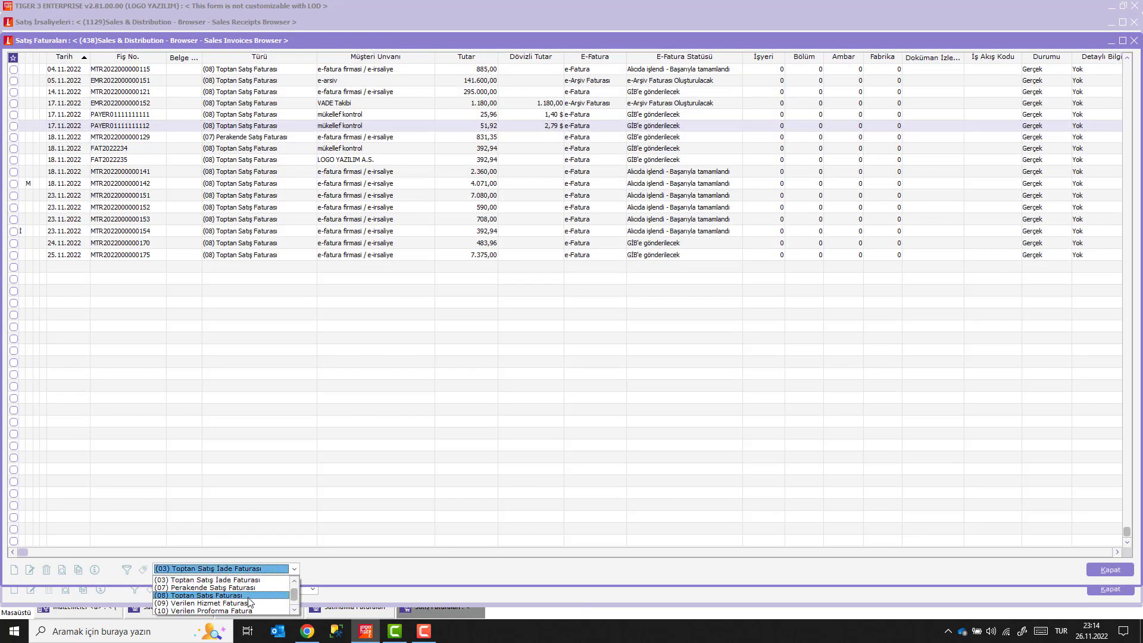
scroll(249, 603, "down", 2)
left_click(249, 610)
right_click(252, 306)
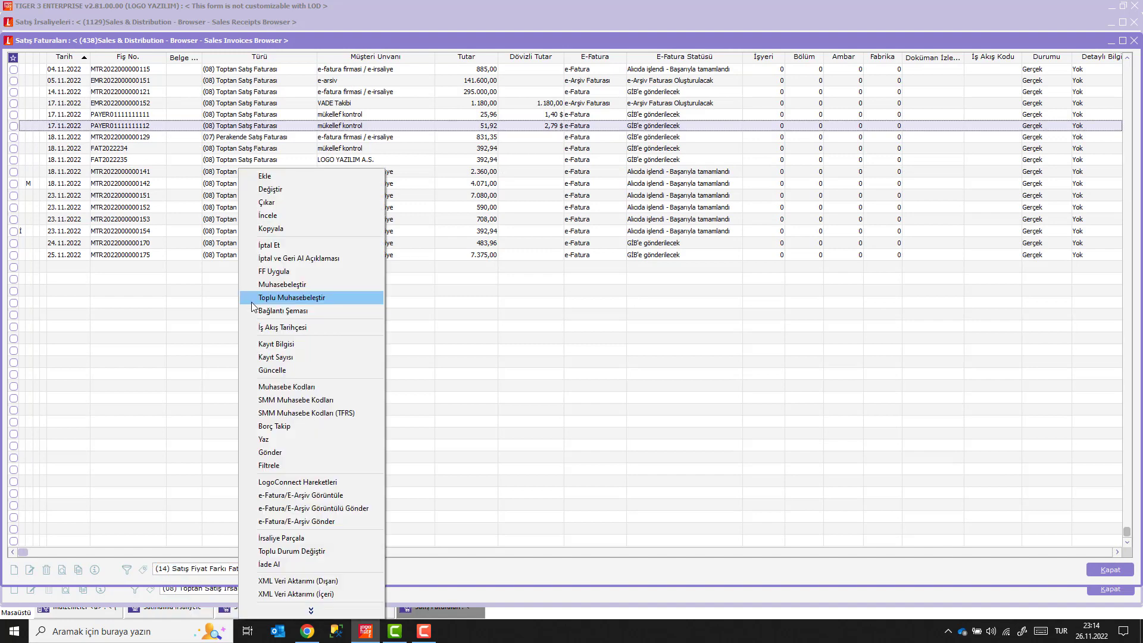
left_click(269, 187)
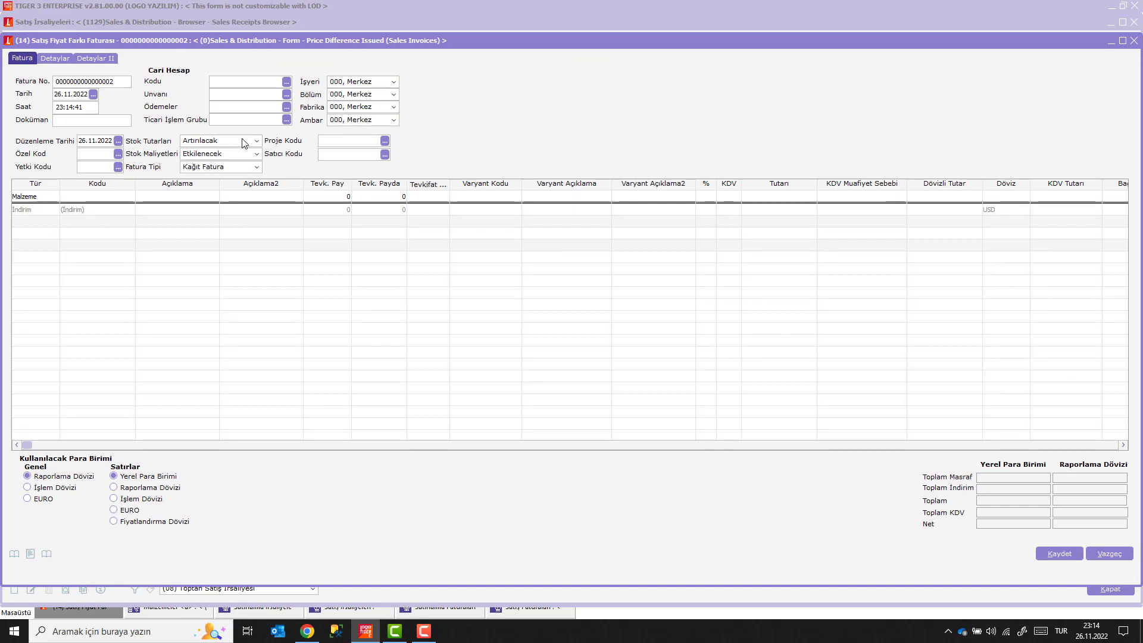
left_click(95, 197)
type("TEV.02")
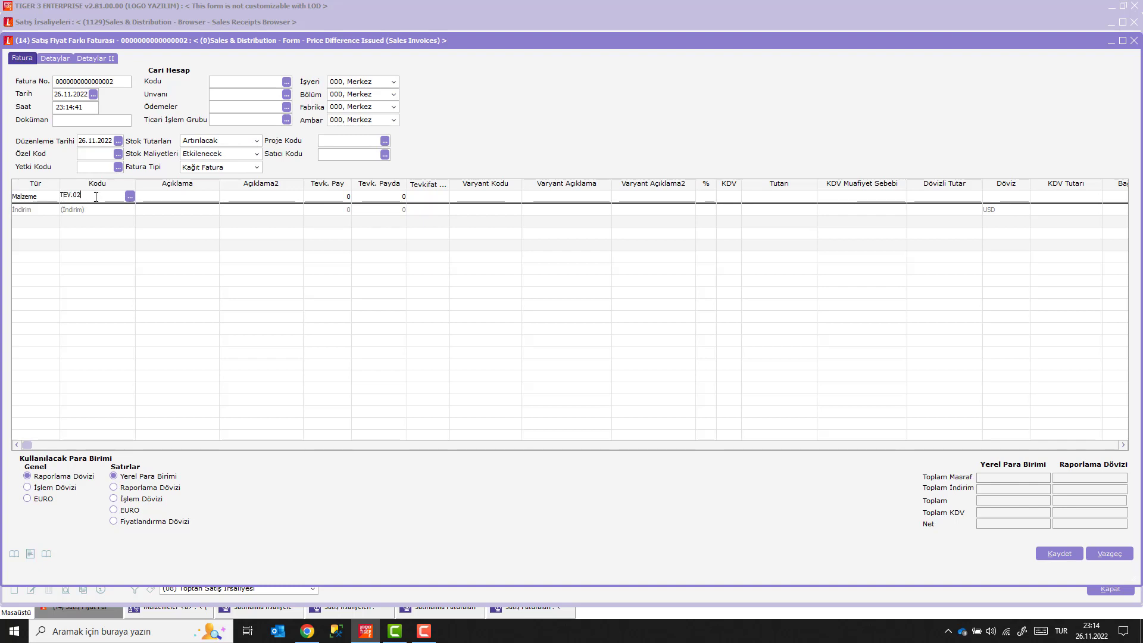
key("Return")
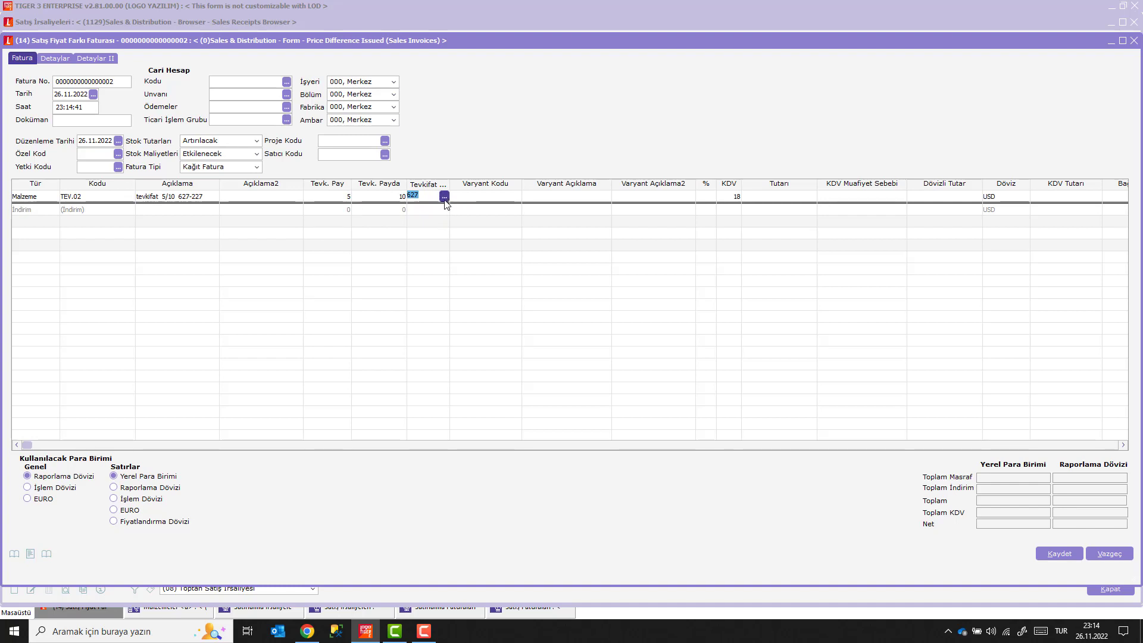
Set Stok Tutarları to Azaltılacak on the sales price difference invoice.
left_click(241, 142)
left_click(233, 159)
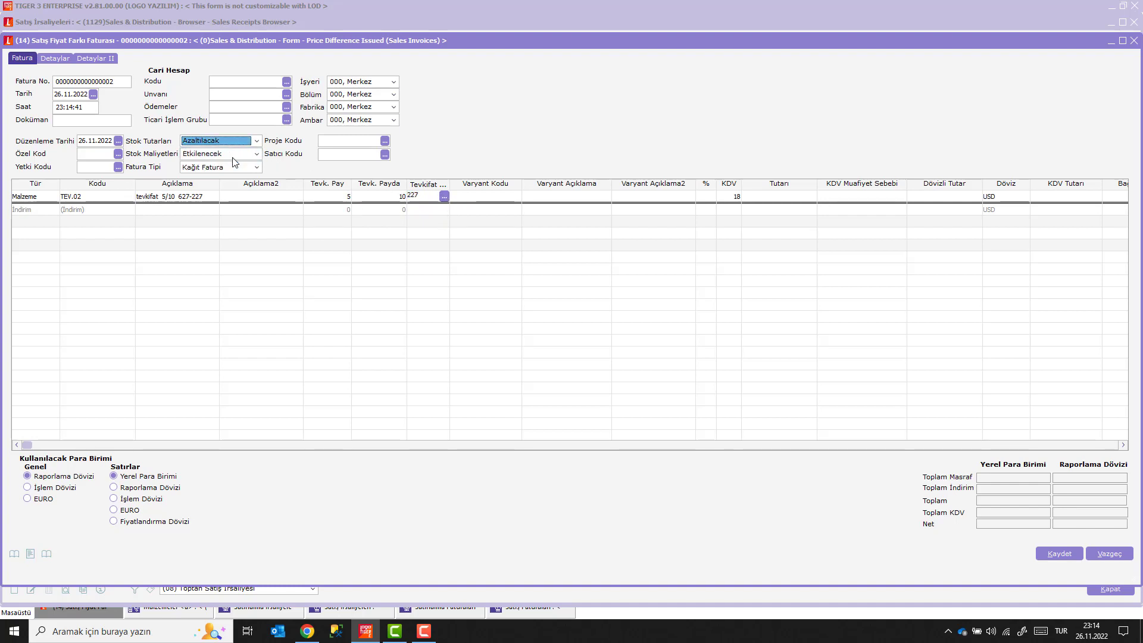
key("Tab")
key("Tab")
key("Tab")
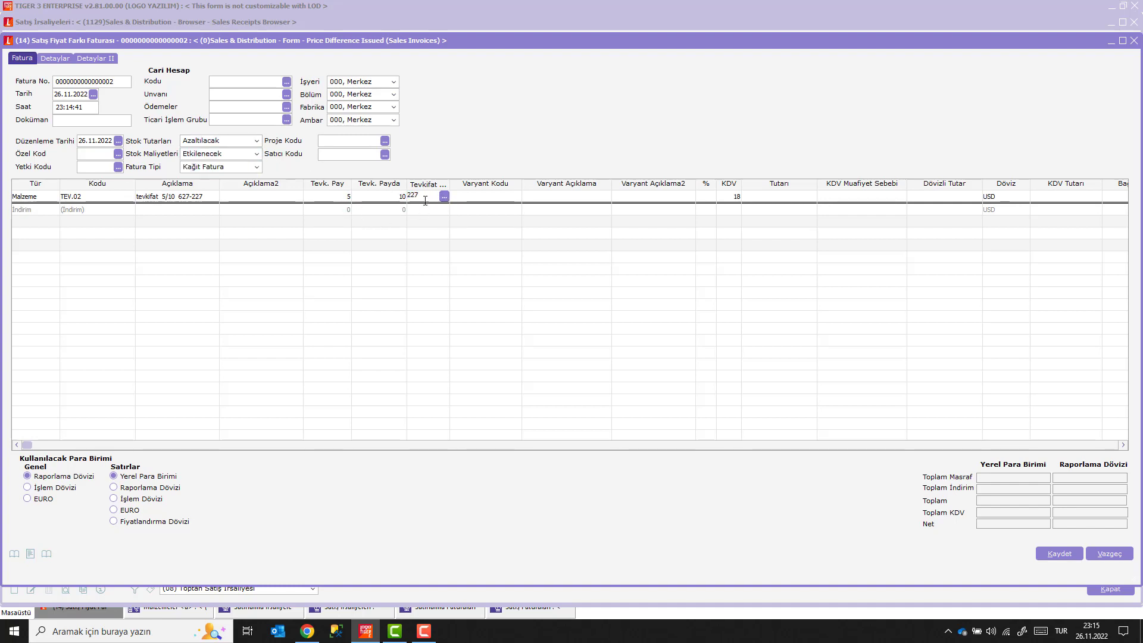